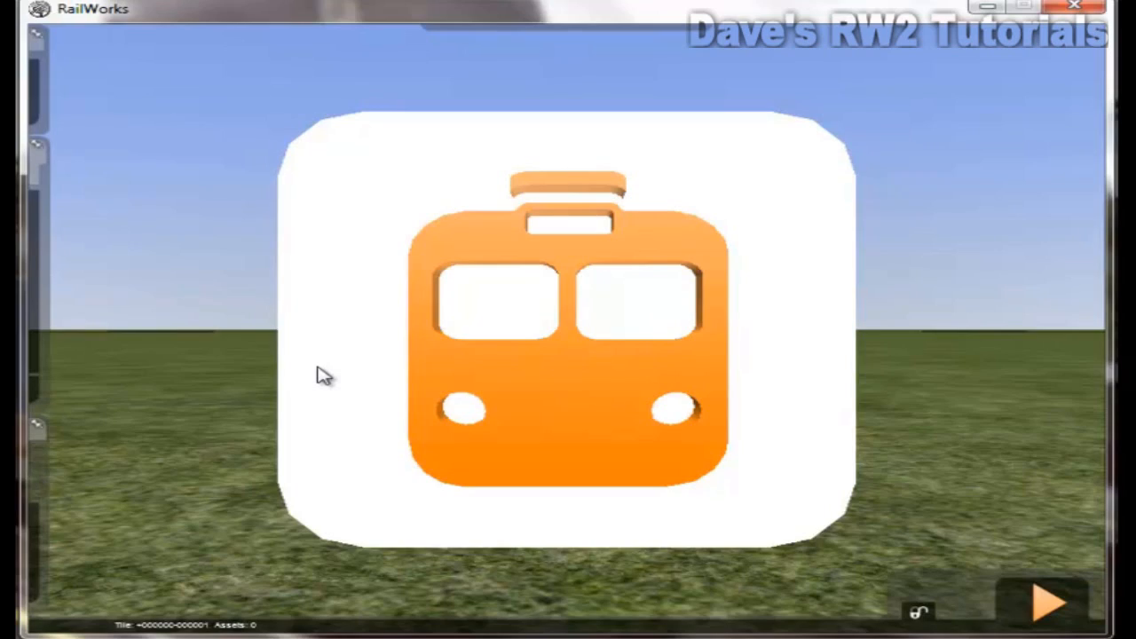
- Bring the editor's tools, asset list and placement options into view over the empty grass terrain
scroll(322, 376, "down", 5)
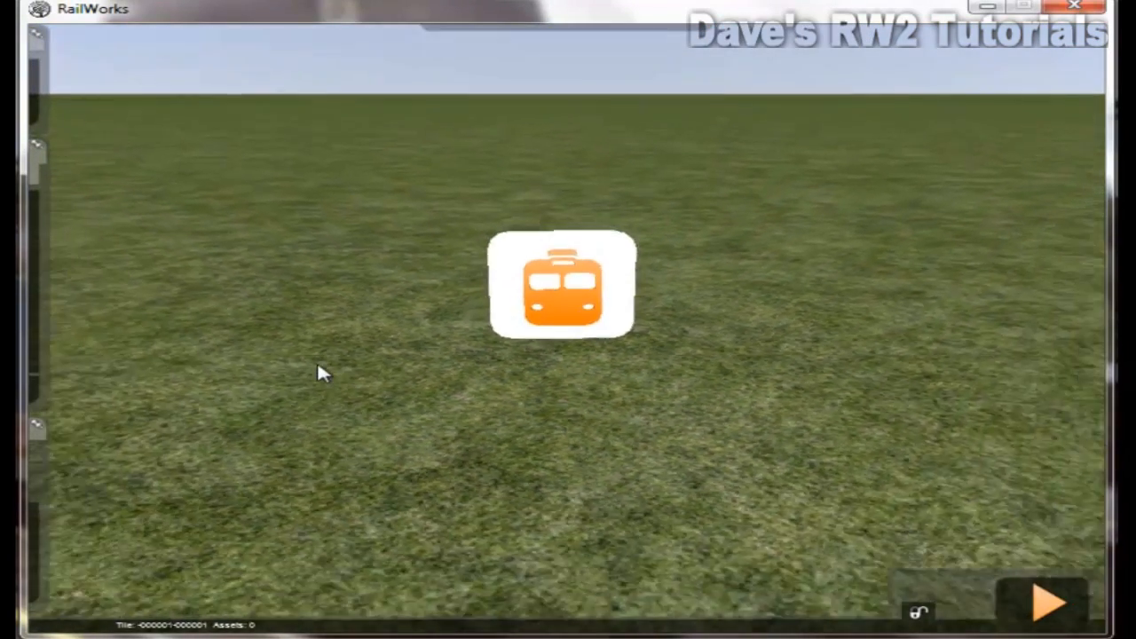
right_click_drag(316, 363, 317, 367)
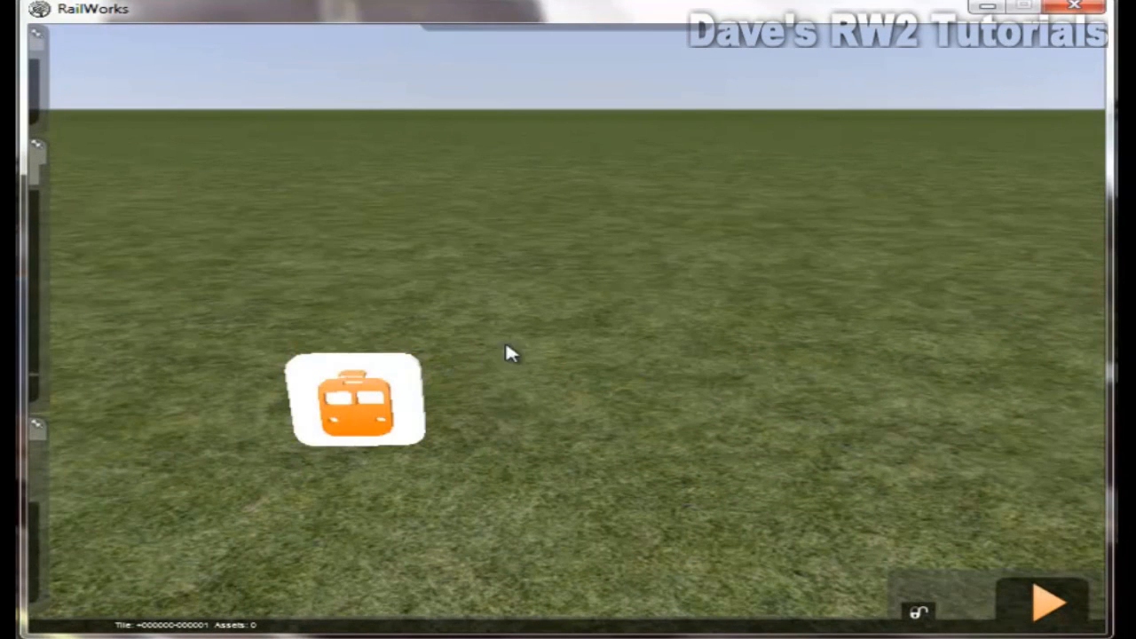
mouse_move(36, 175)
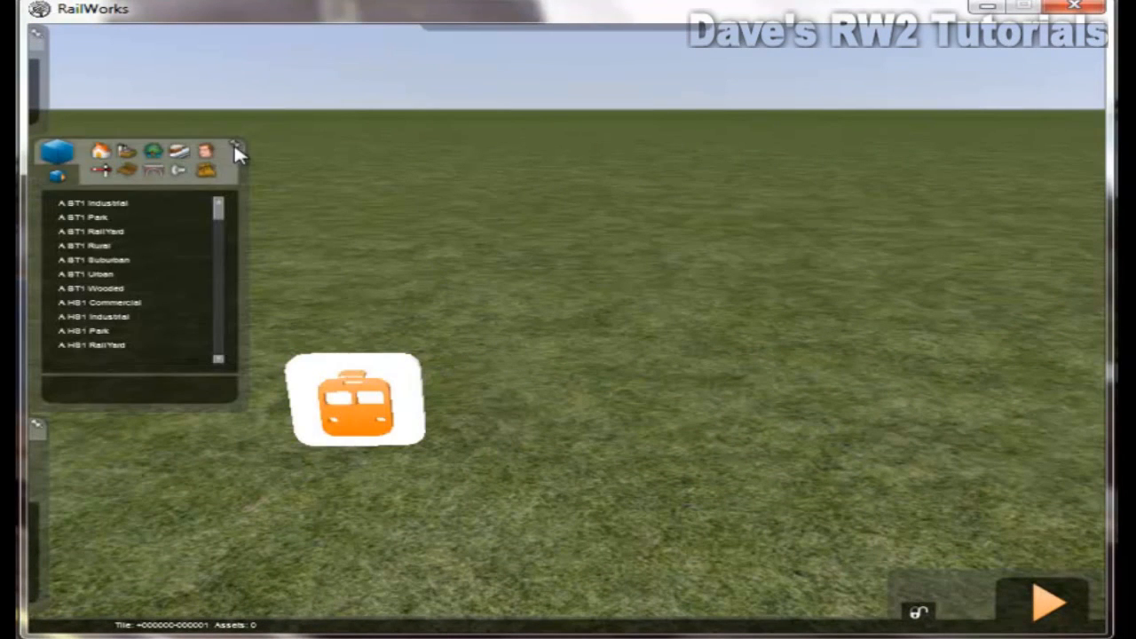
mouse_move(41, 77)
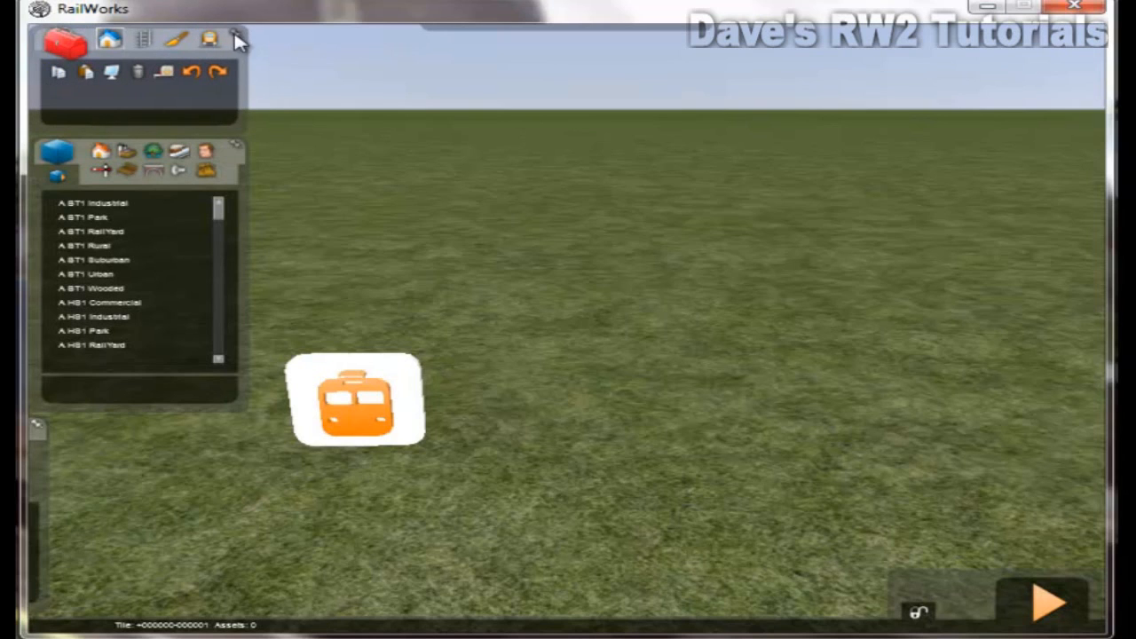
mouse_move(32, 590)
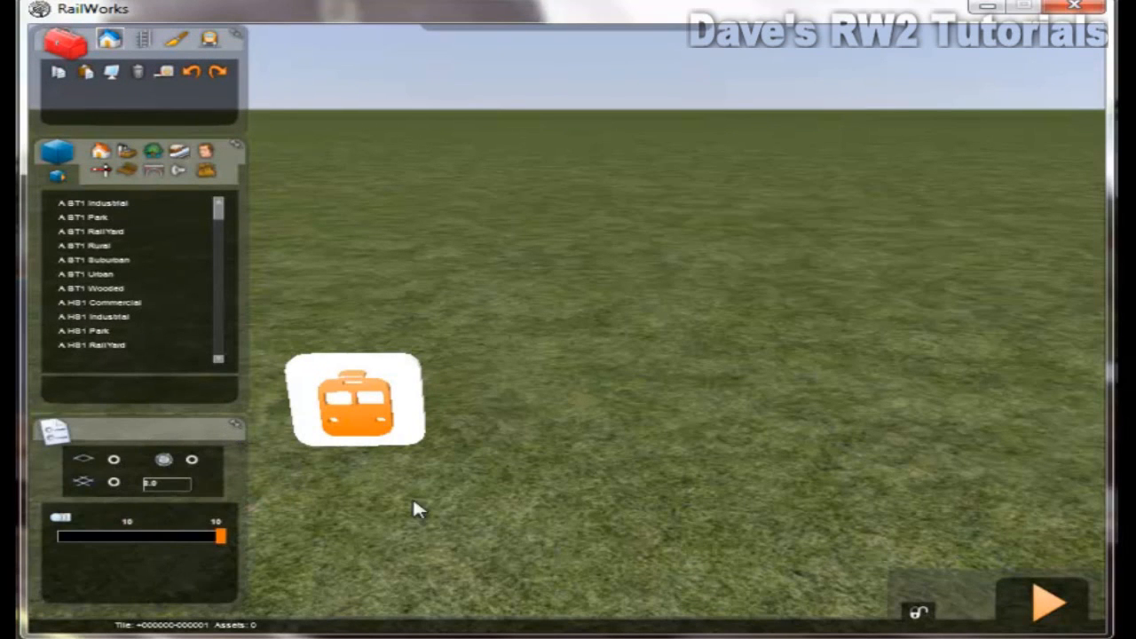
right_click_drag(417, 516, 417, 516)
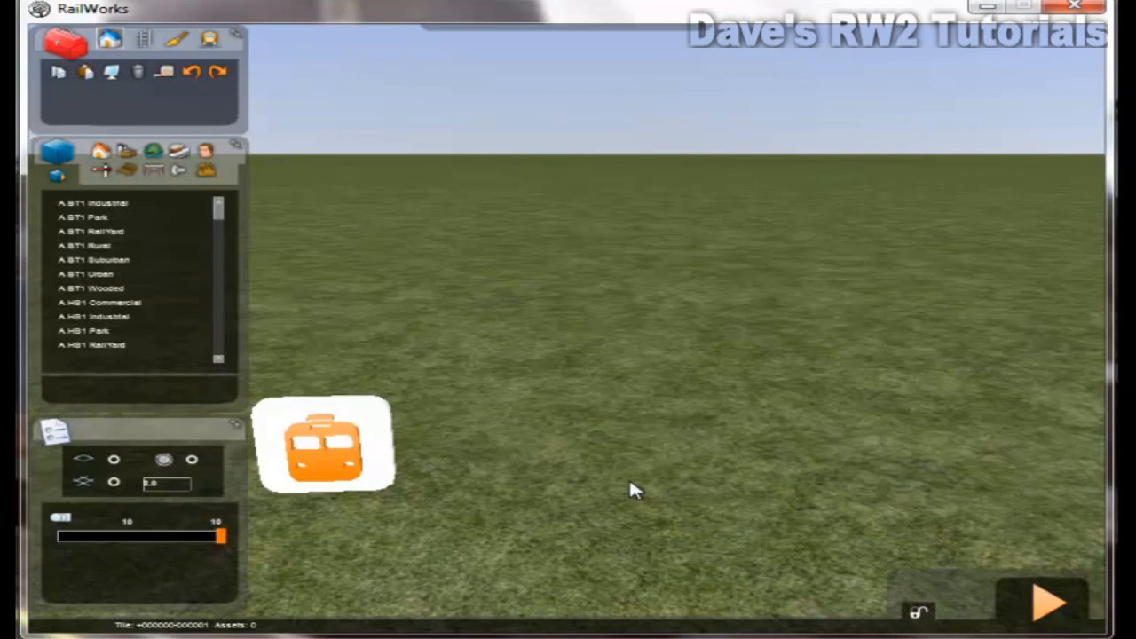
- Switch to the linear track tools and choose Track Oxford Conc Clean as the track type
left_click(150, 45)
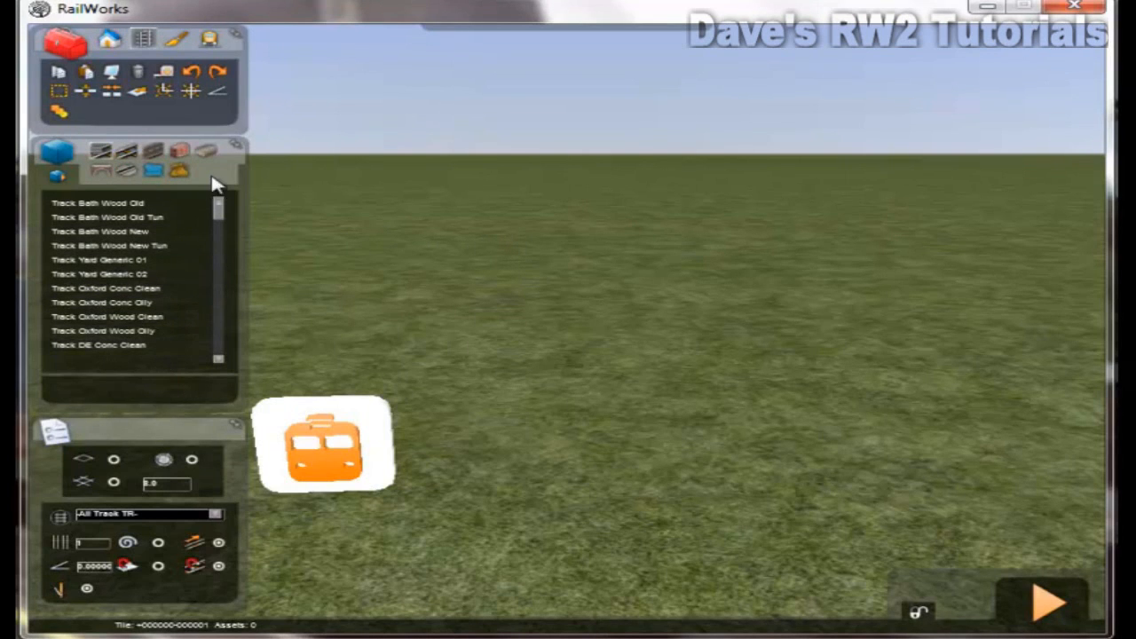
left_click(119, 151)
scroll(147, 239, "down", 3)
scroll(148, 235, "up", 3)
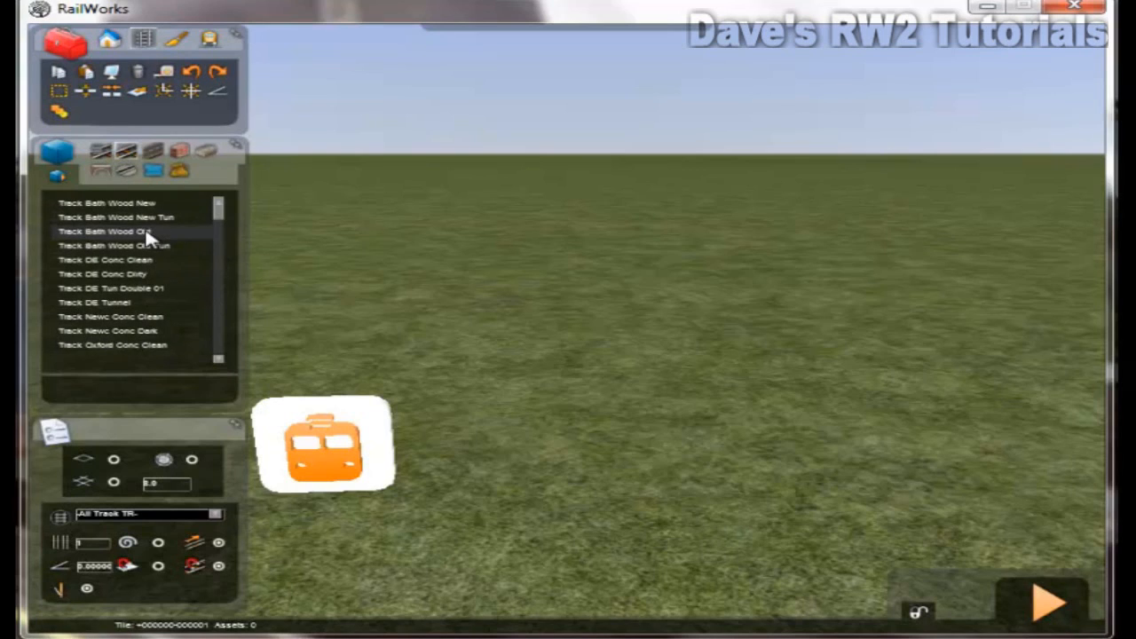
left_click(105, 153)
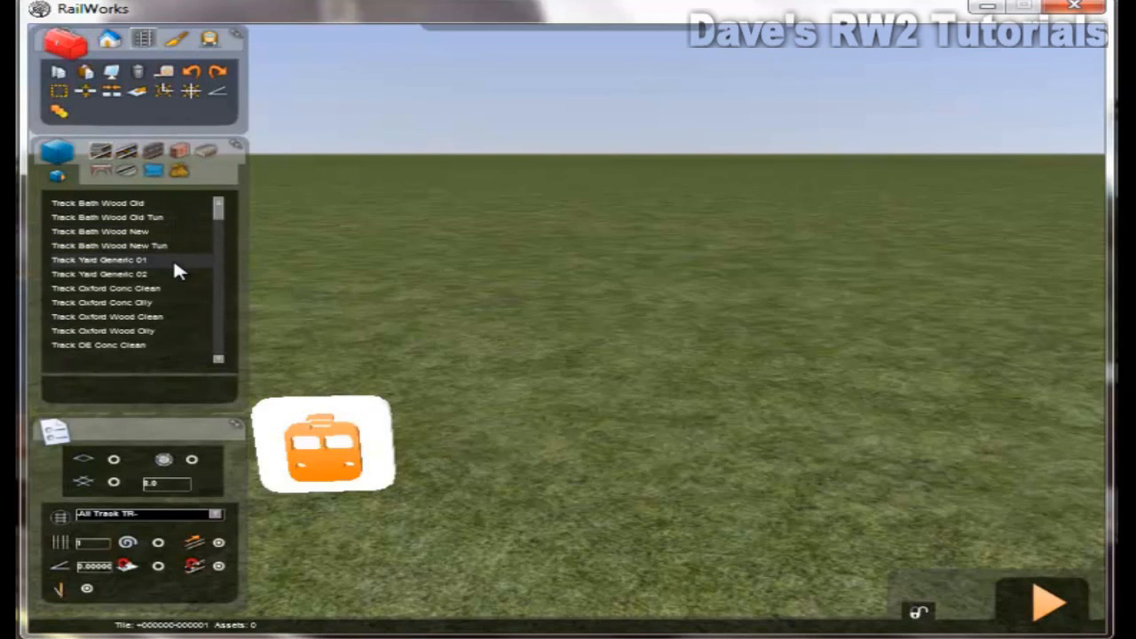
left_click(172, 289)
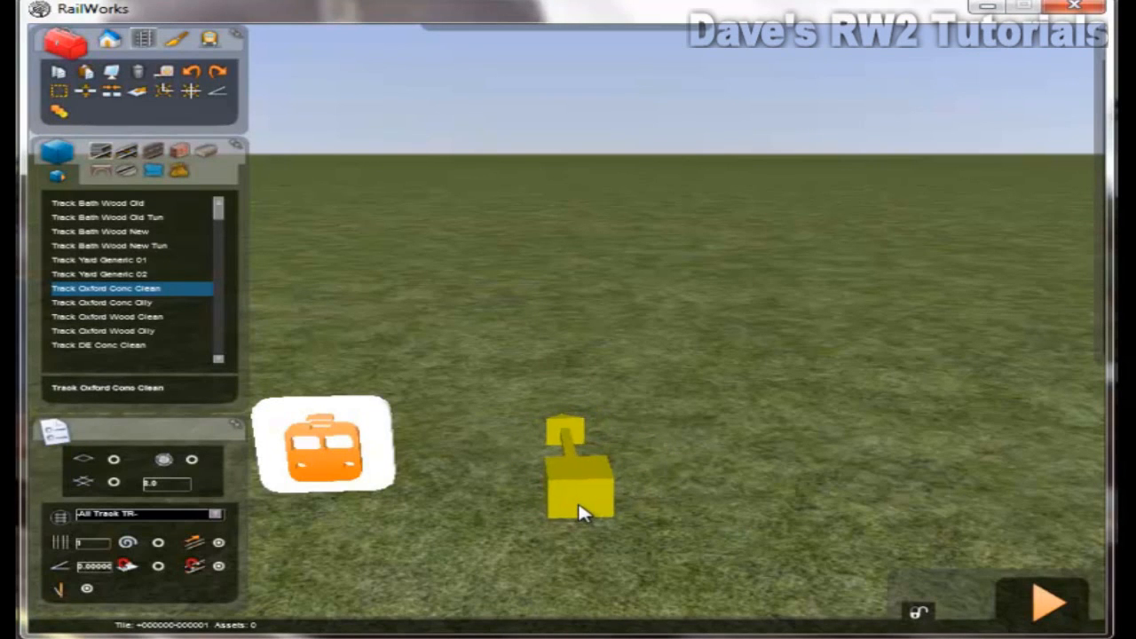
- Lay a straight single track section about 490 m long across the grass towards the horizon
left_click(579, 513)
mouse_move(573, 439)
left_mouse_down()
mouse_move(575, 336)
mouse_move(538, 342)
mouse_move(416, 320)
mouse_move(532, 307)
mouse_move(707, 312)
mouse_move(432, 274)
mouse_move(479, 195)
mouse_move(688, 241)
mouse_move(524, 241)
mouse_move(617, 249)
mouse_move(548, 247)
mouse_move(548, 259)
mouse_move(375, 278)
mouse_move(551, 421)
mouse_move(242, 619)
left_mouse_up()
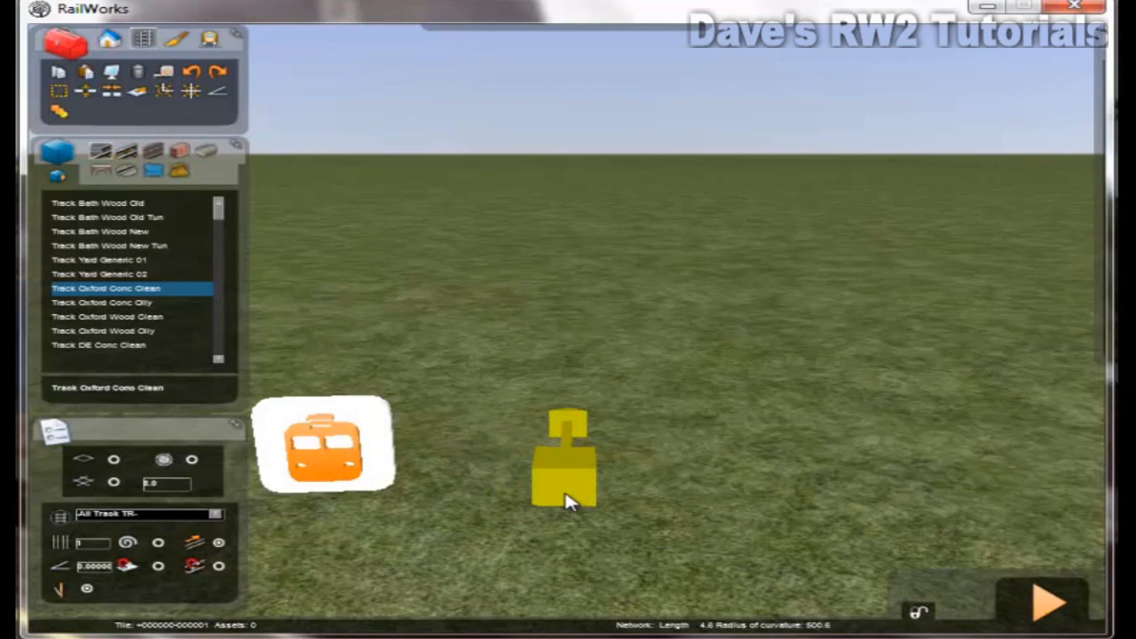
mouse_move(571, 502)
left_mouse_down()
mouse_move(563, 400)
mouse_move(527, 275)
mouse_move(527, 185)
mouse_move(554, 381)
mouse_move(547, 174)
mouse_move(499, 166)
mouse_move(509, 155)
mouse_move(532, 166)
mouse_move(456, 170)
mouse_move(501, 163)
left_mouse_up()
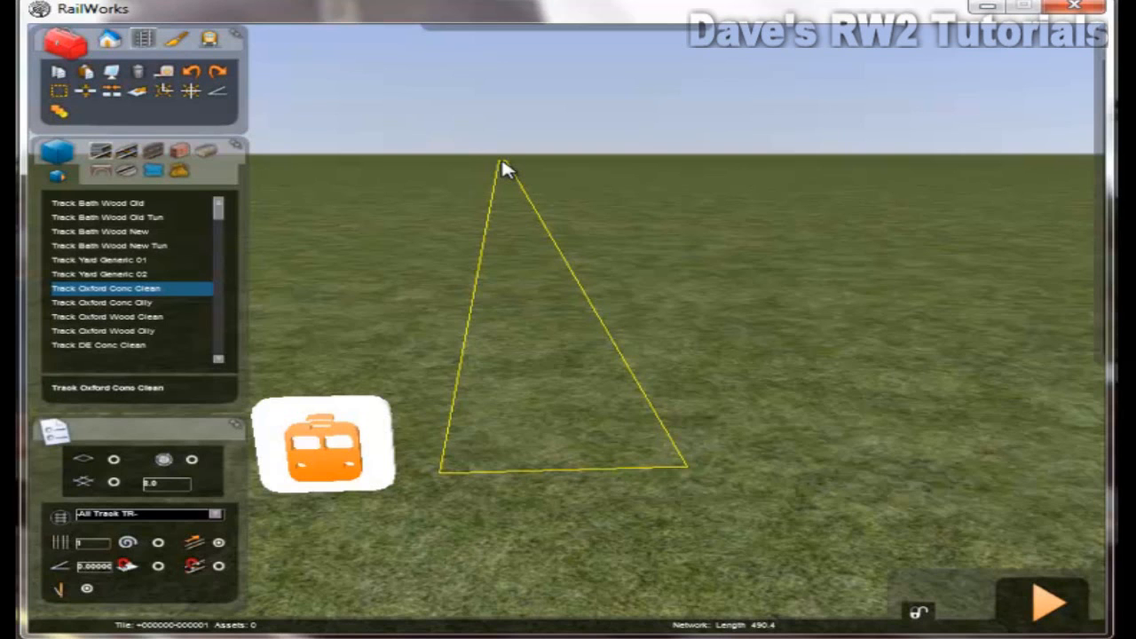
left_click(501, 160)
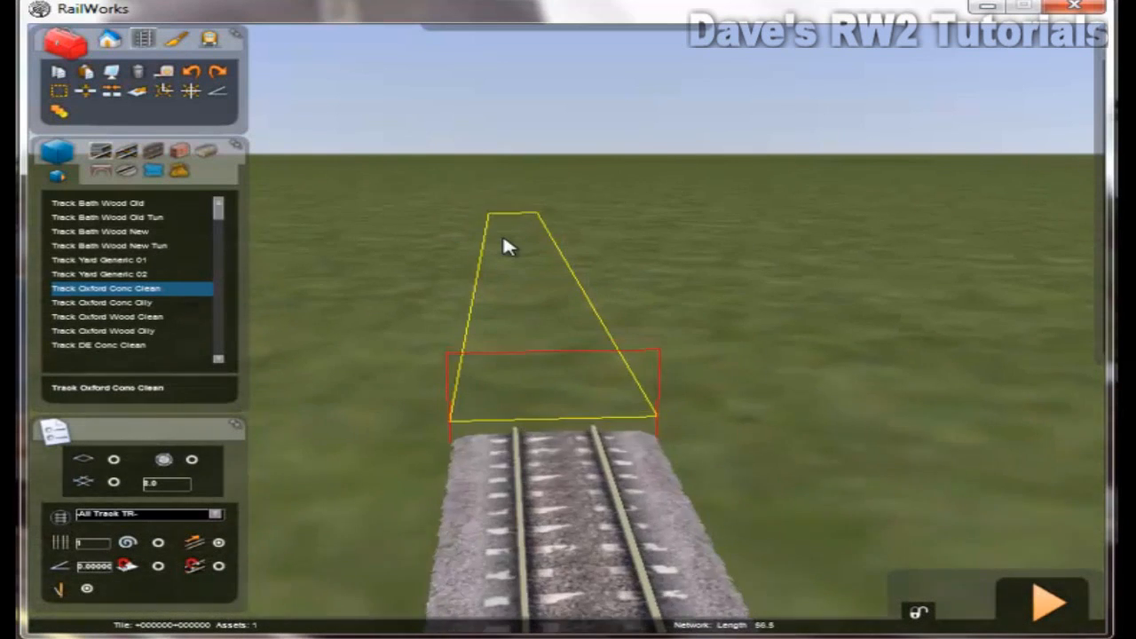
right_click(504, 243)
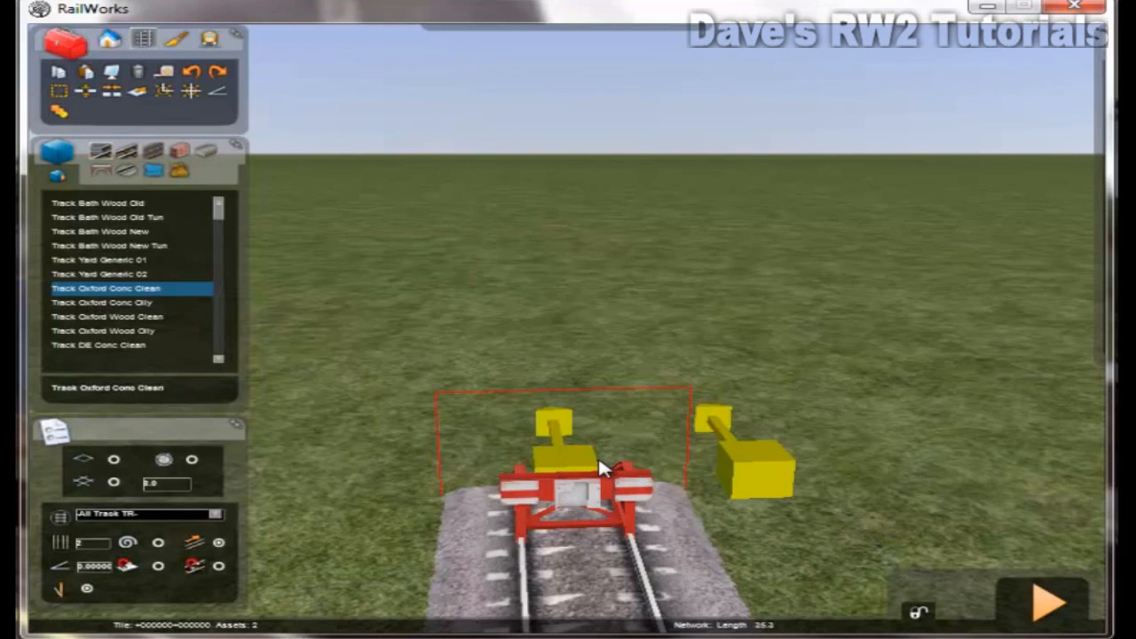
- Extend the end of the single track with a straight double-track section about 500 m long
left_click_drag(597, 453, 503, 162)
left_click(502, 156)
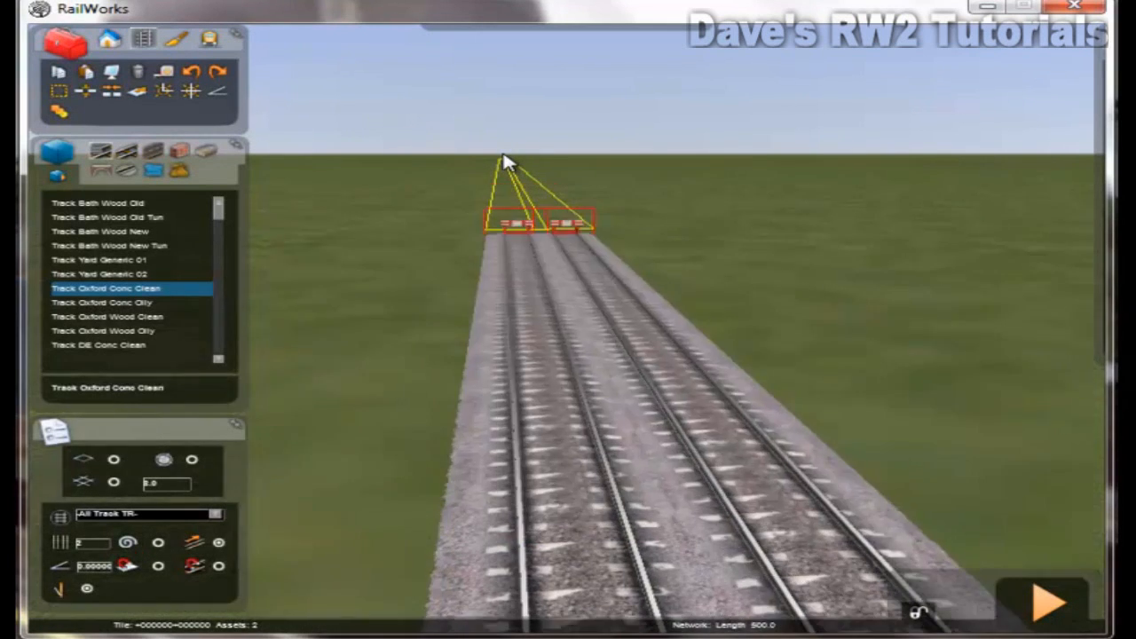
right_click(504, 155)
- Set the number of tracks to 1 and extend the left track of the pair with a straight single section
left_click(103, 538)
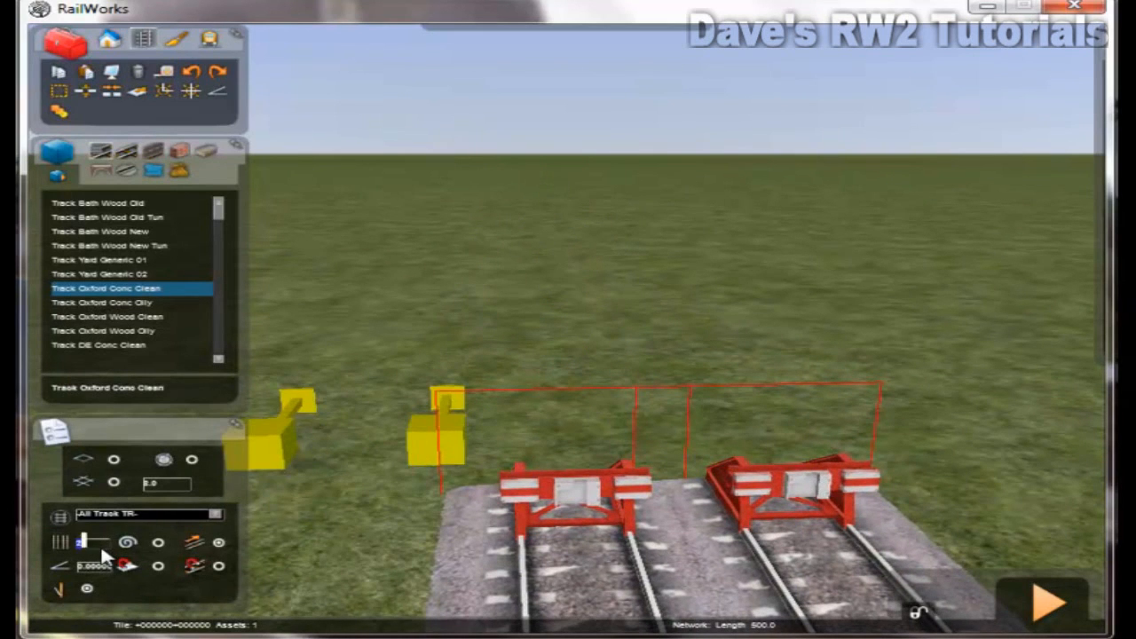
type("1")
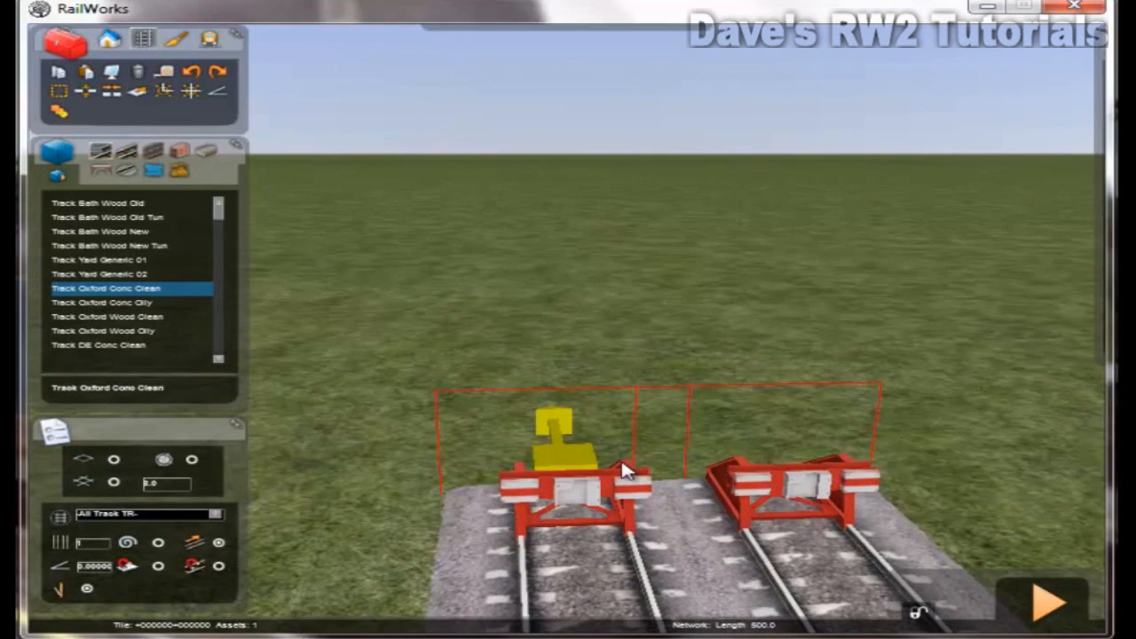
left_click(606, 459)
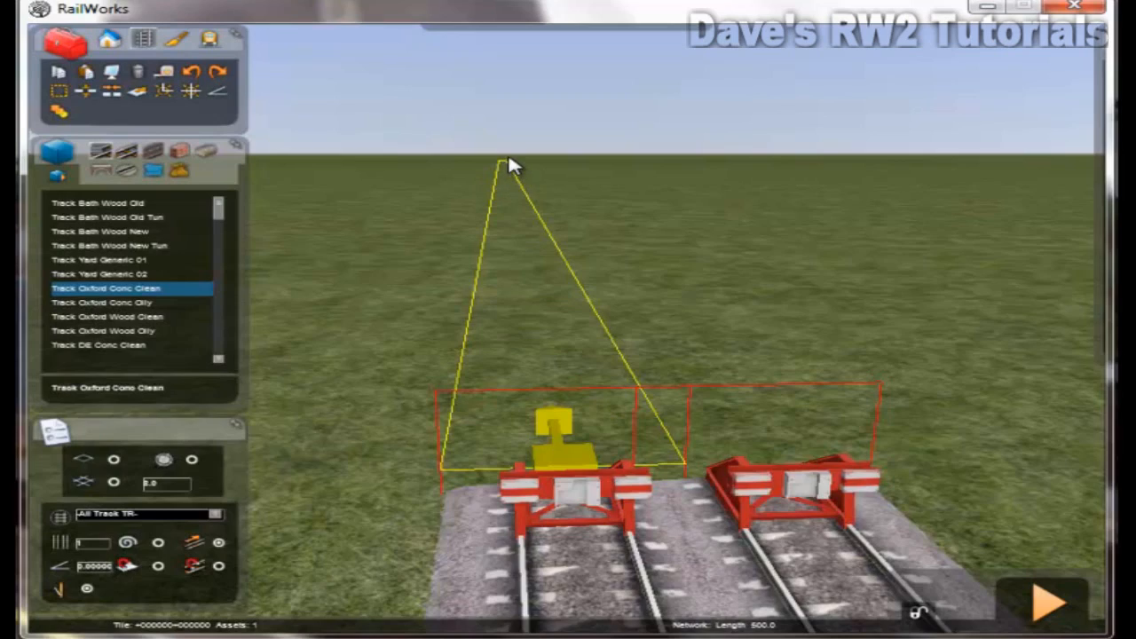
left_click(507, 159)
key("Up")
right_click(525, 232)
- Examine the laid single and double track sections along their length, up to the buffer stop beside the continuing track
key("Up")
right_click_drag(720, 243, 798, 270)
right_click(1076, 382)
right_click_drag(1012, 385, 1012, 387)
key("Up")
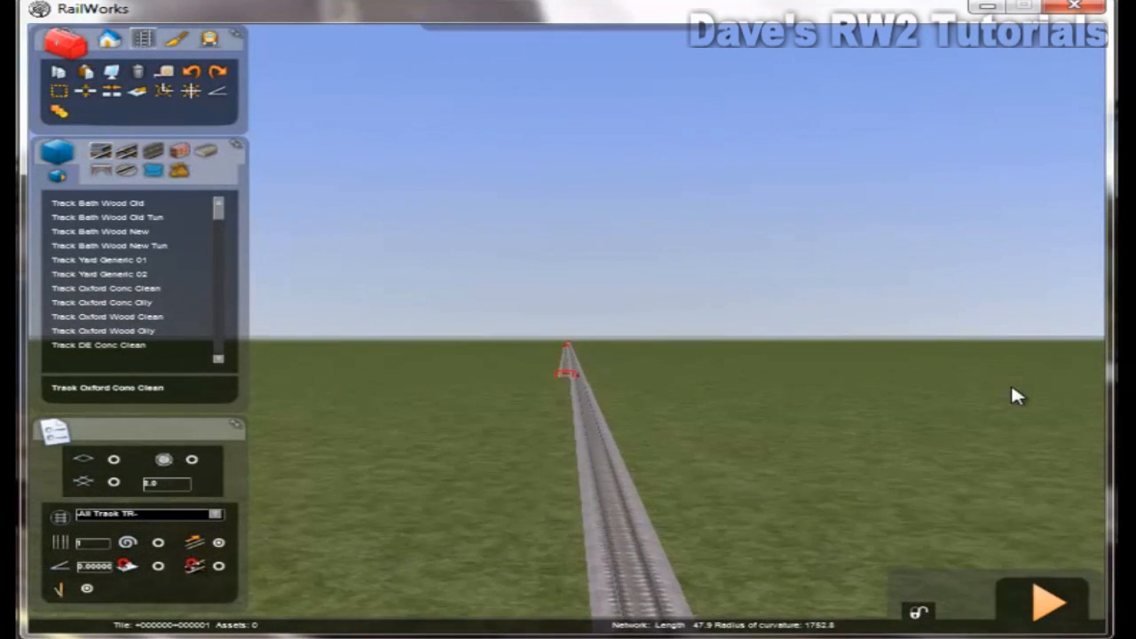
key("Up")
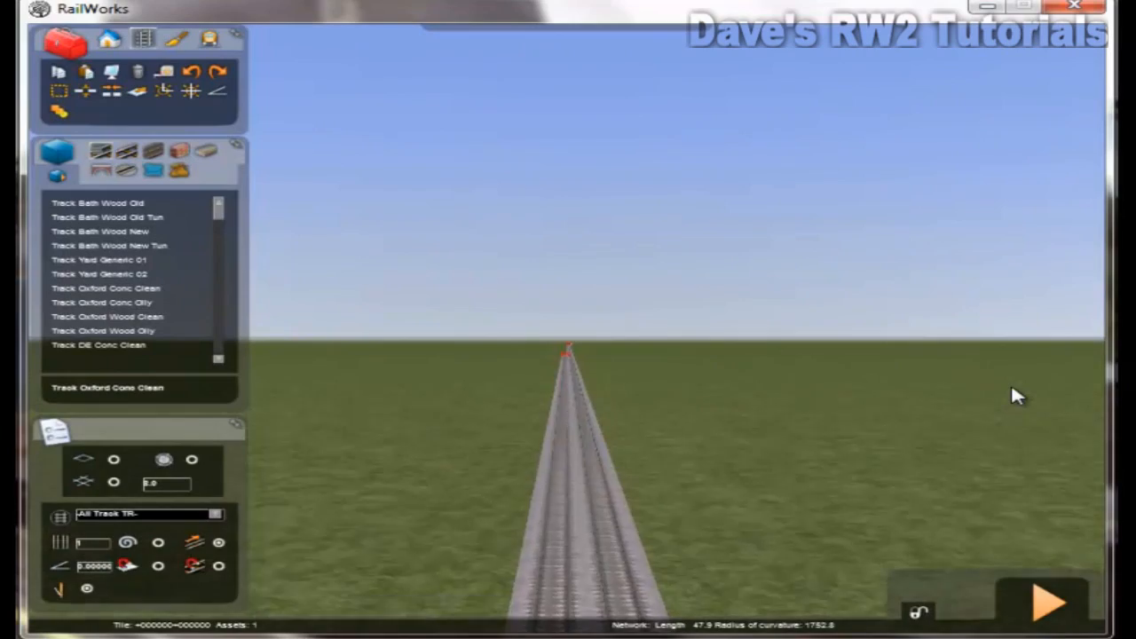
key("Up")
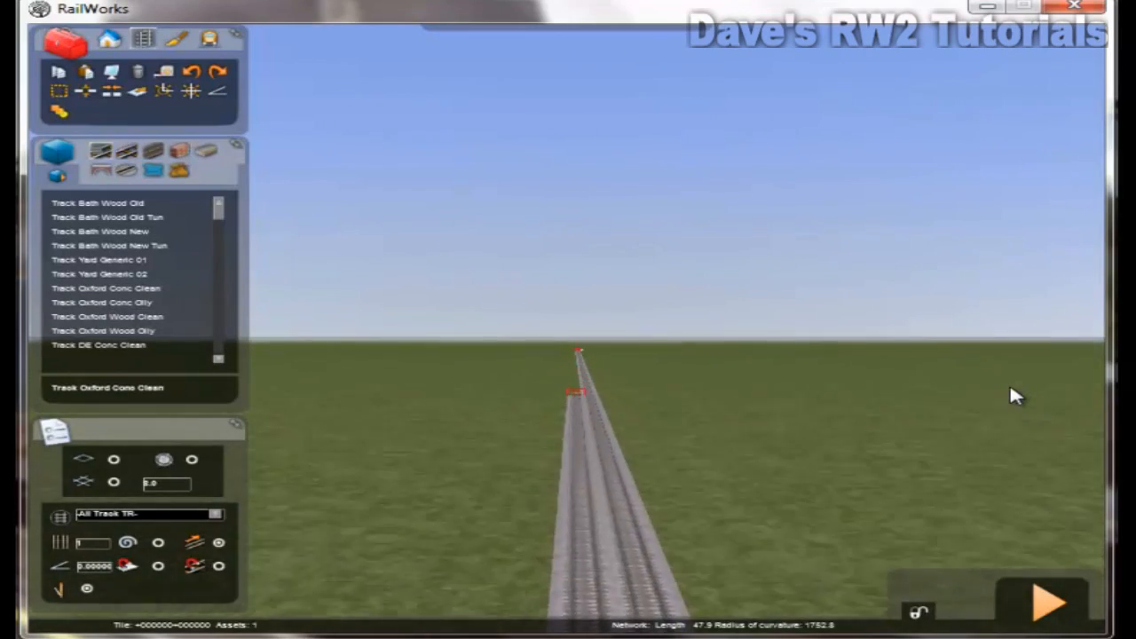
key("Up")
right_click_drag(1010, 387, 935, 439)
key("Down")
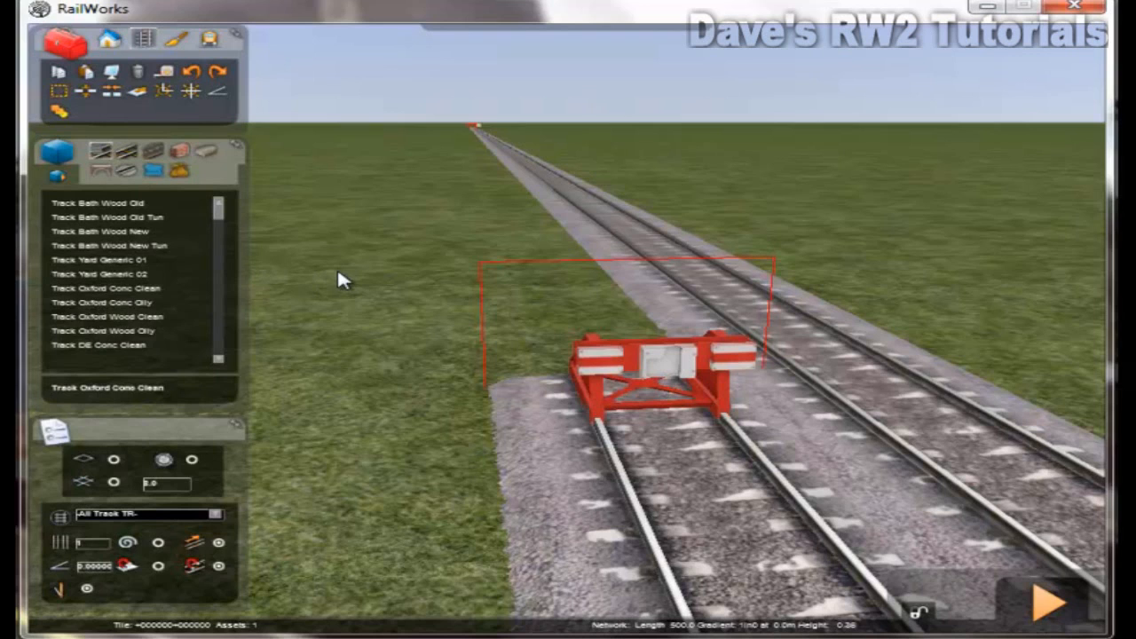
- Choose Track Oxford Conc Clean again and set its line type to Yard in the track properties
left_click(178, 293)
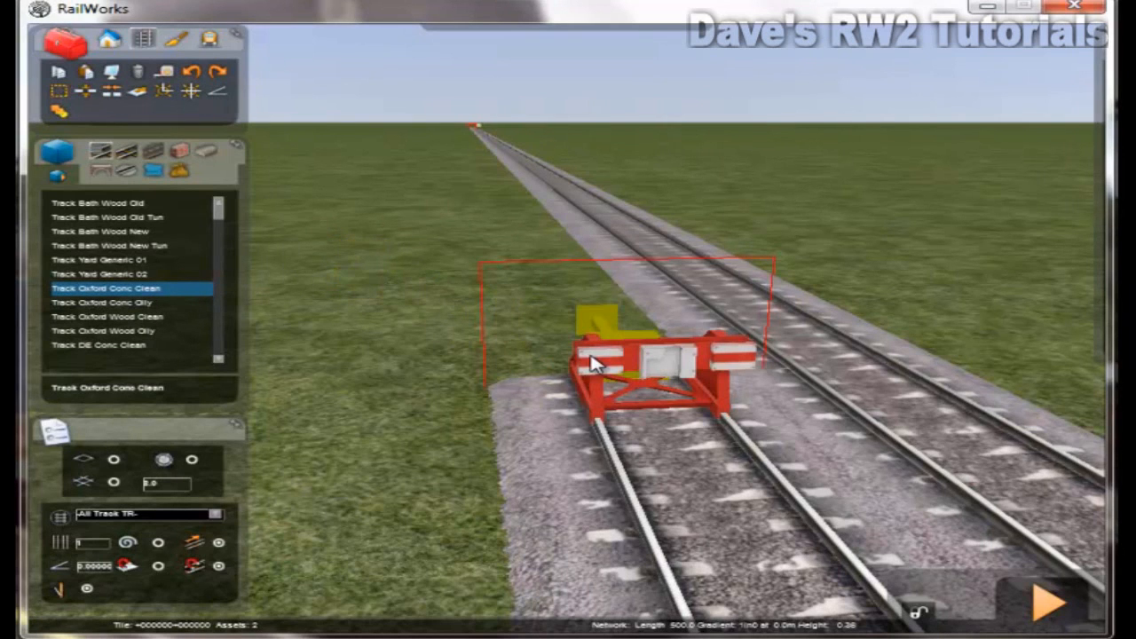
mouse_move(1094, 178)
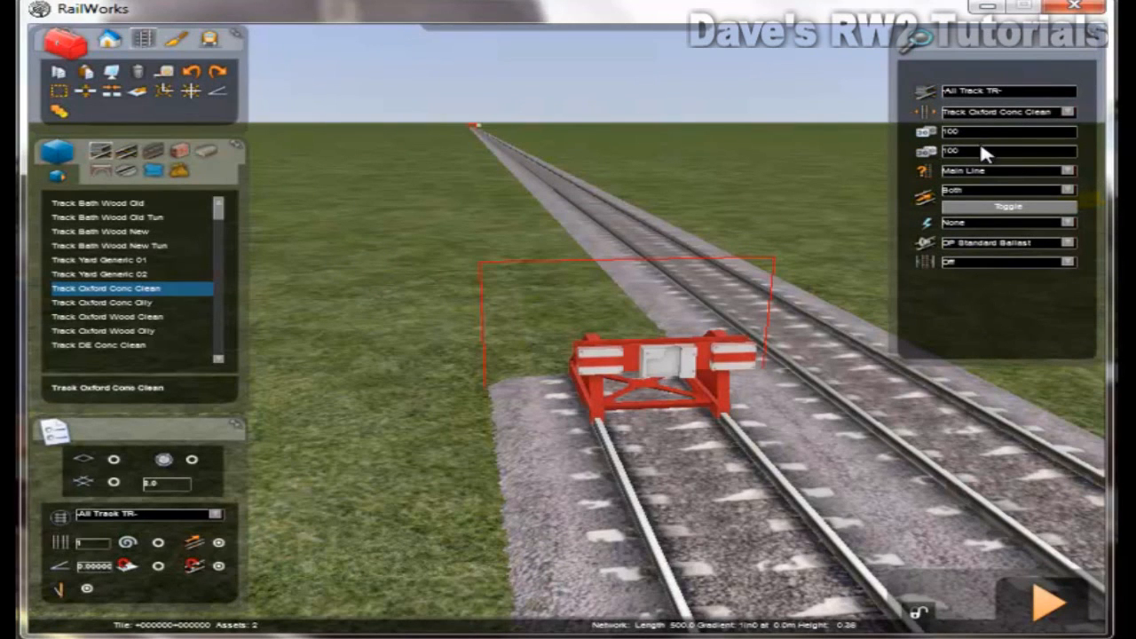
left_click(1067, 173)
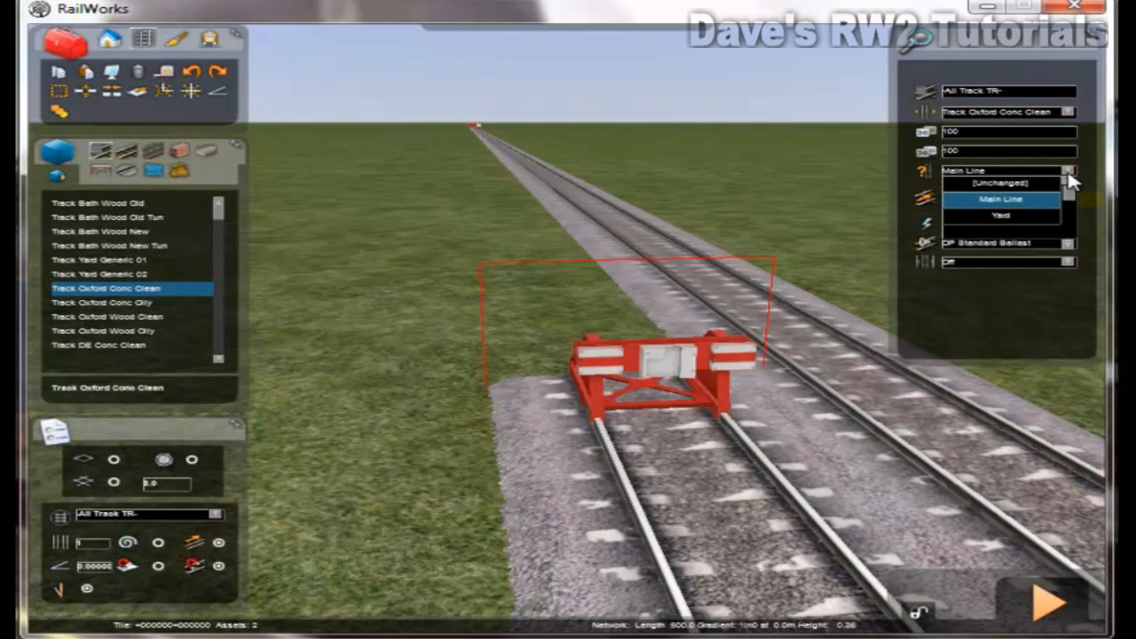
left_click(1069, 180)
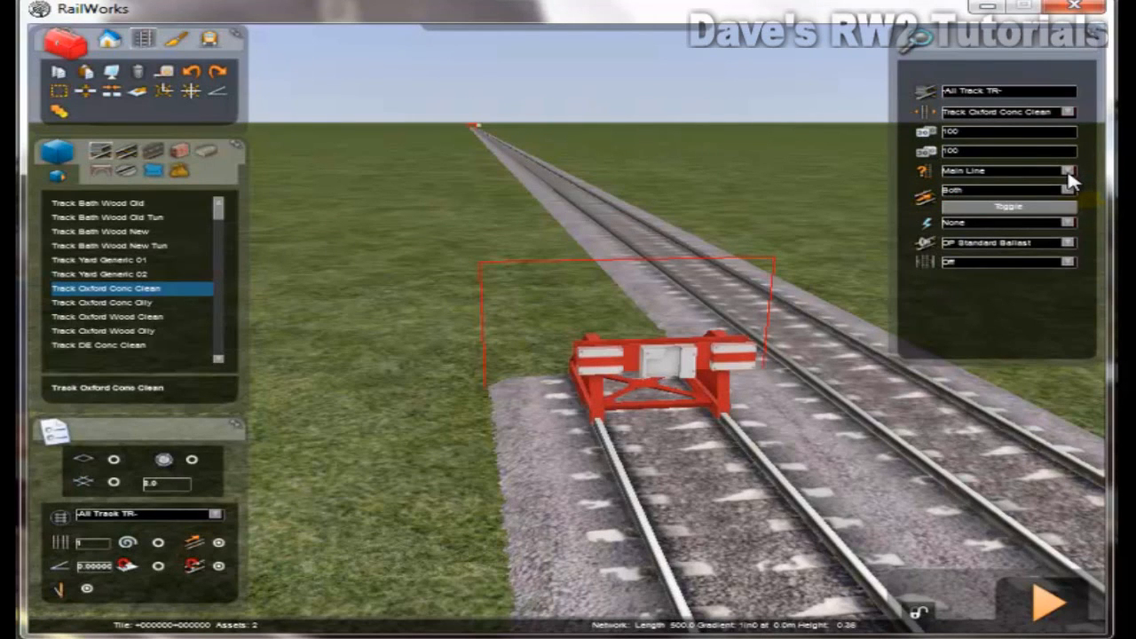
left_click(1069, 174)
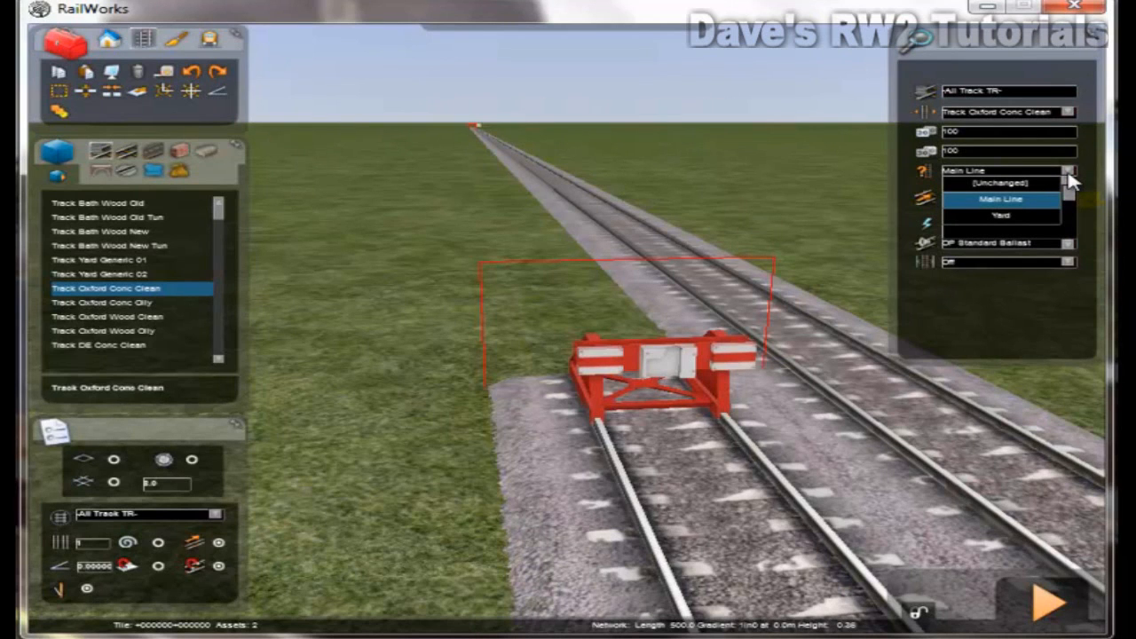
left_click(1034, 210)
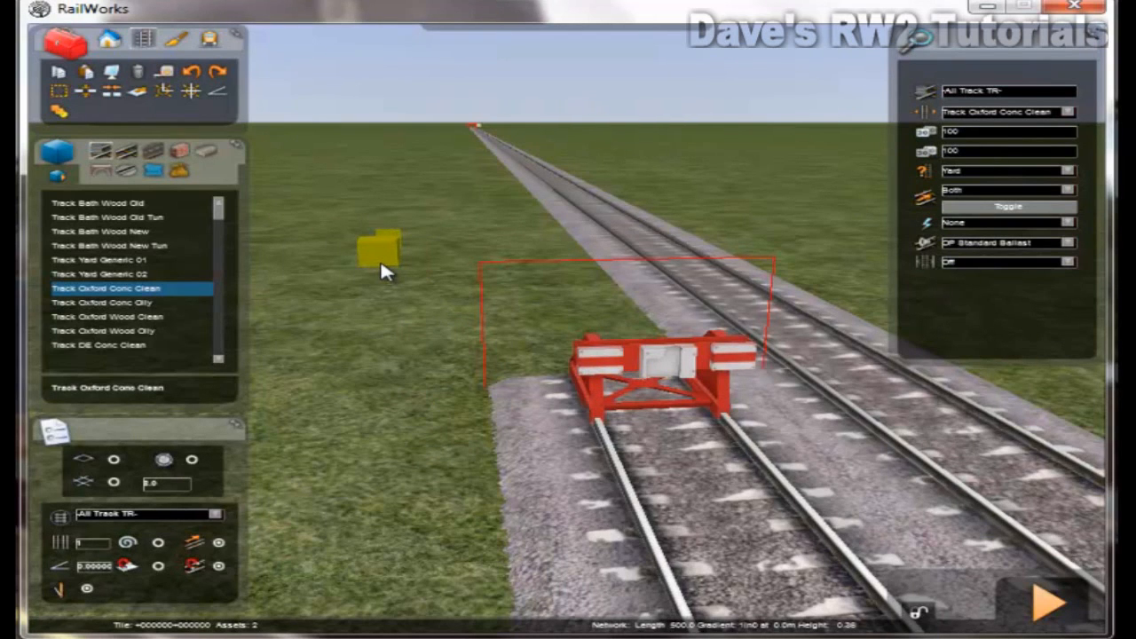
- Look through the electrification choices available for the track, including Overhead Wires, Third Rail and Fourth Rail
left_click(1068, 224)
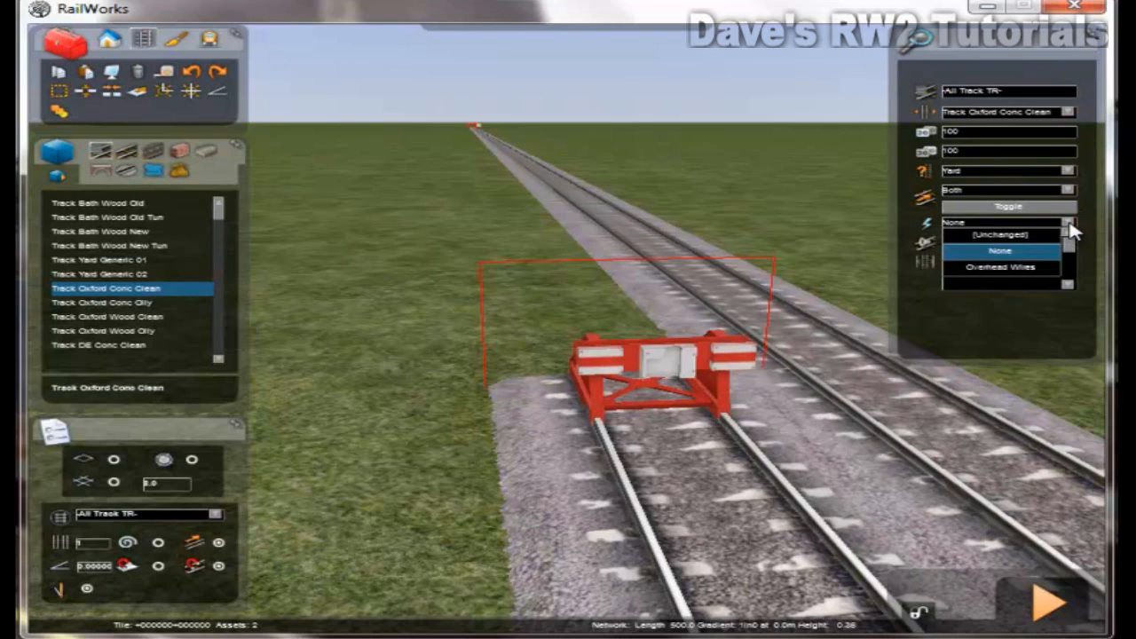
left_click(1067, 284)
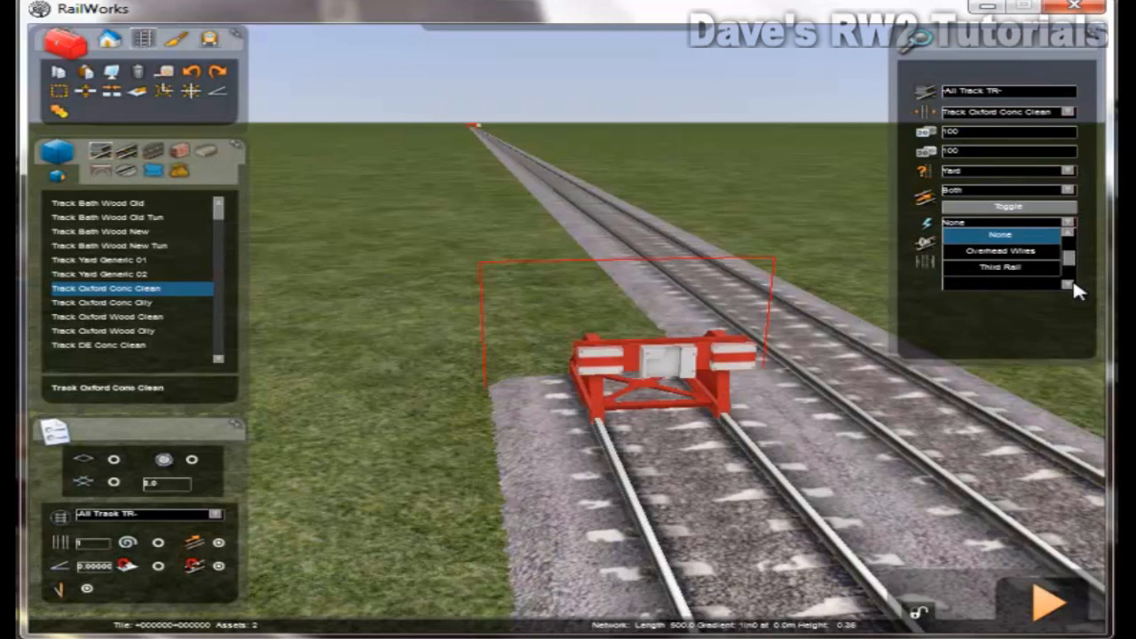
left_click(1068, 285)
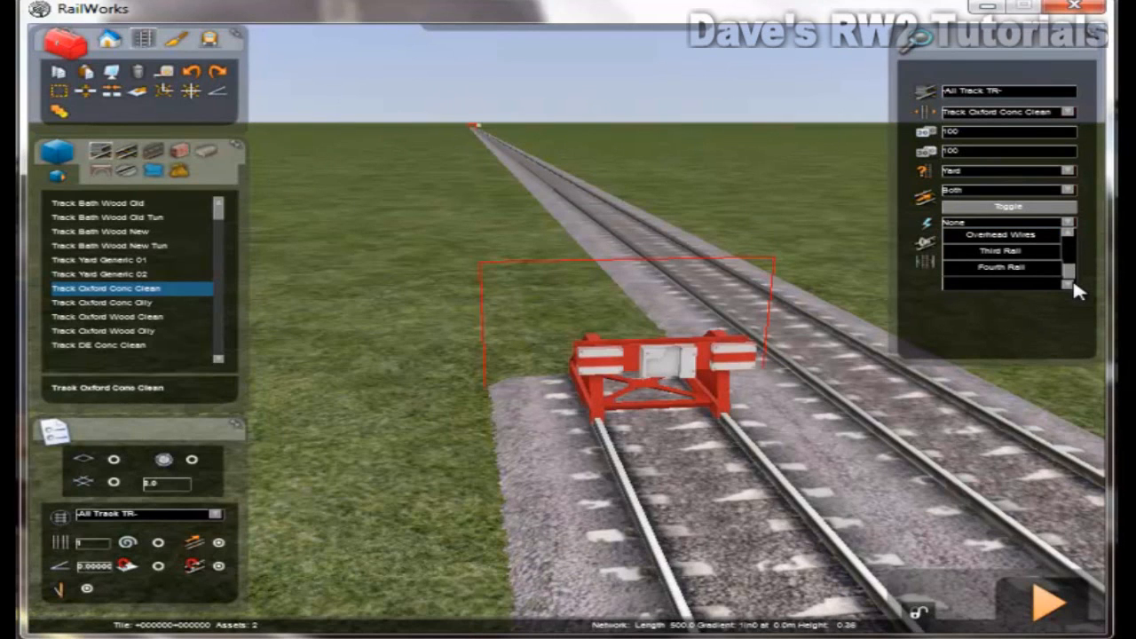
left_click_drag(1072, 272, 1070, 264)
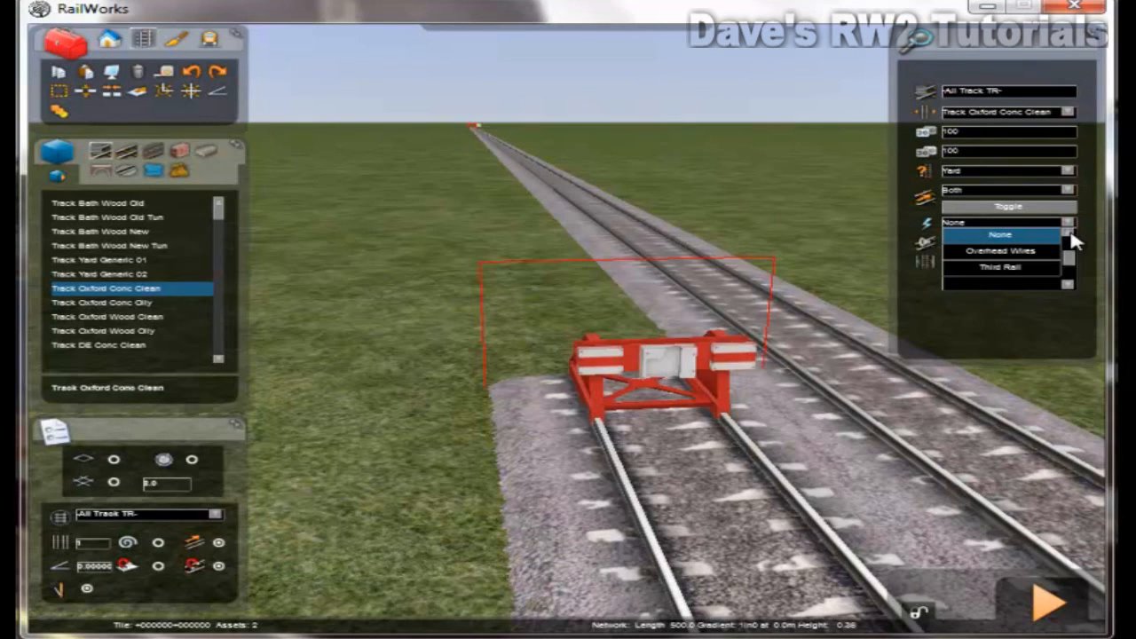
scroll(1072, 242, "up", 1)
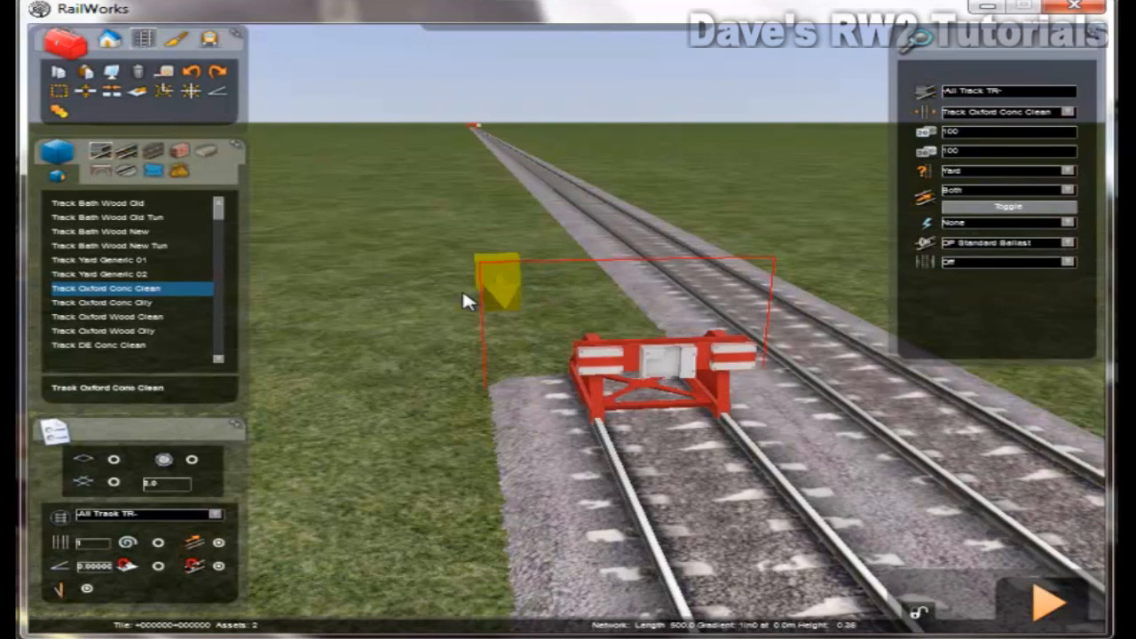
left_click(344, 306)
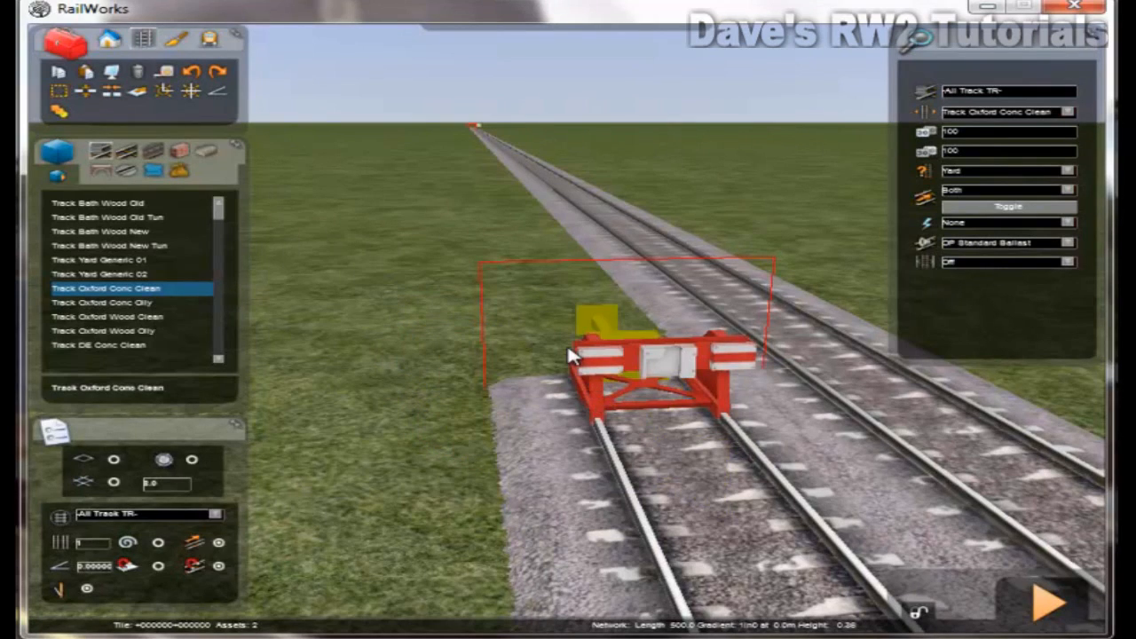
mouse_move(567, 346)
right_mouse_down()
mouse_move(575, 338)
mouse_move(568, 348)
right_mouse_up()
key("Down")
key("Up")
key("Down")
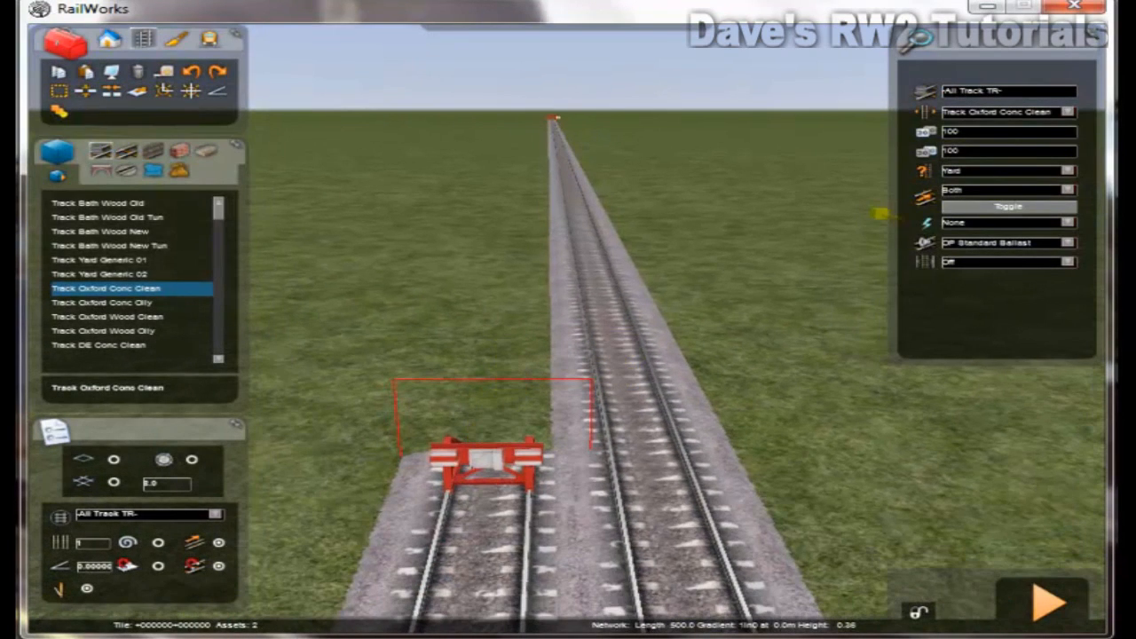
- Set the line type to Main Line and join the dead-end track at the buffer stop to the adjacent continuing track
left_click(1067, 172)
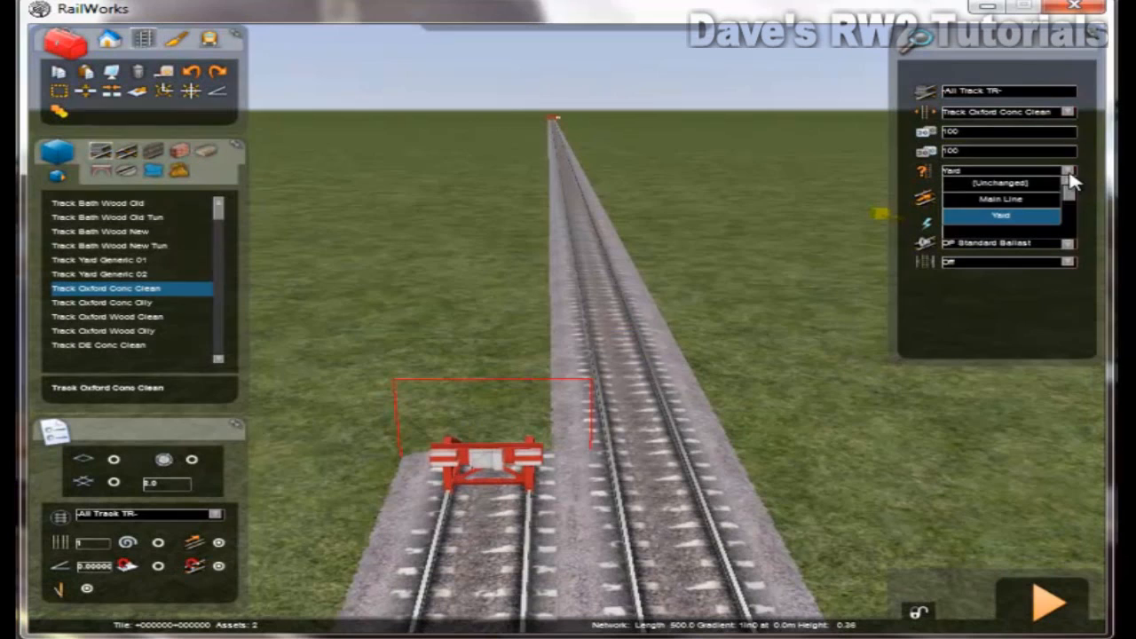
left_click(1020, 199)
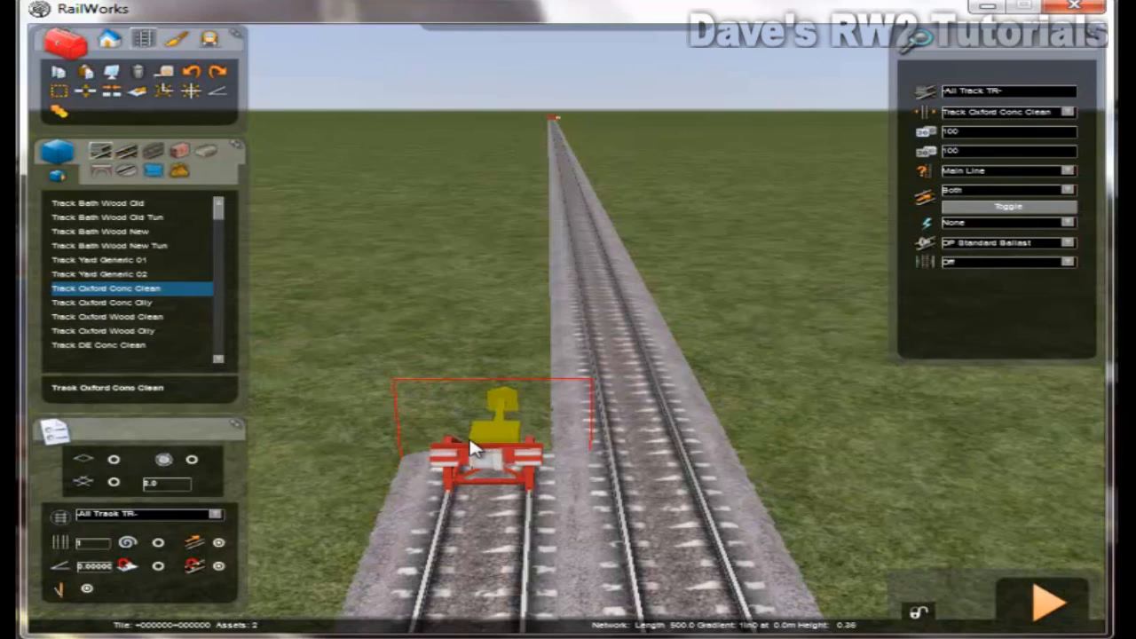
left_click_drag(471, 448, 441, 358)
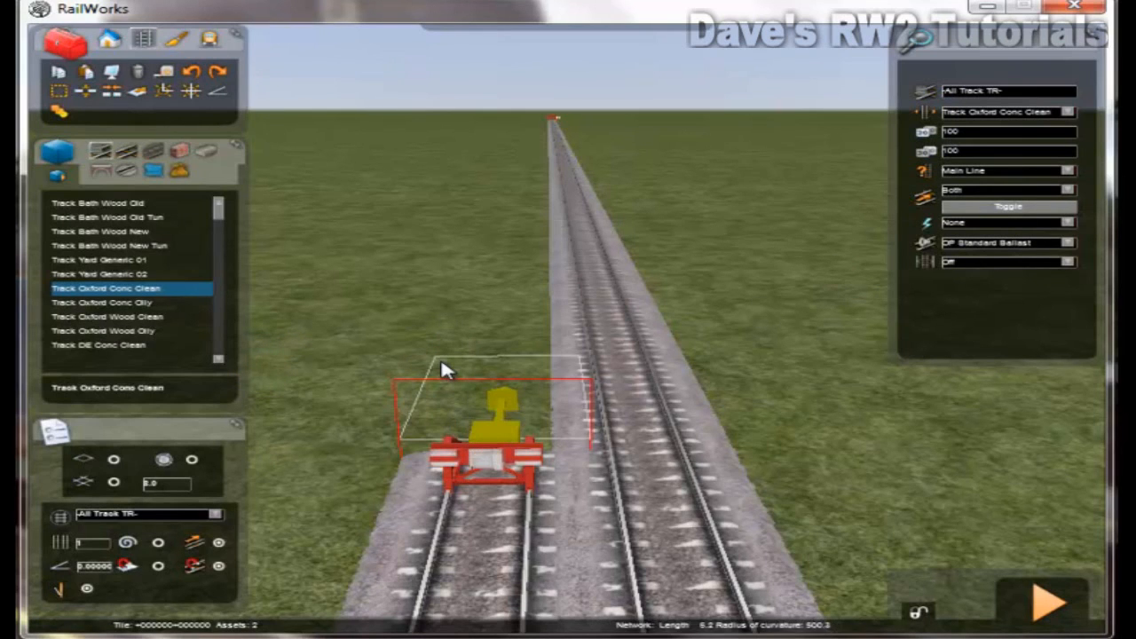
left_click_drag(440, 358, 572, 261)
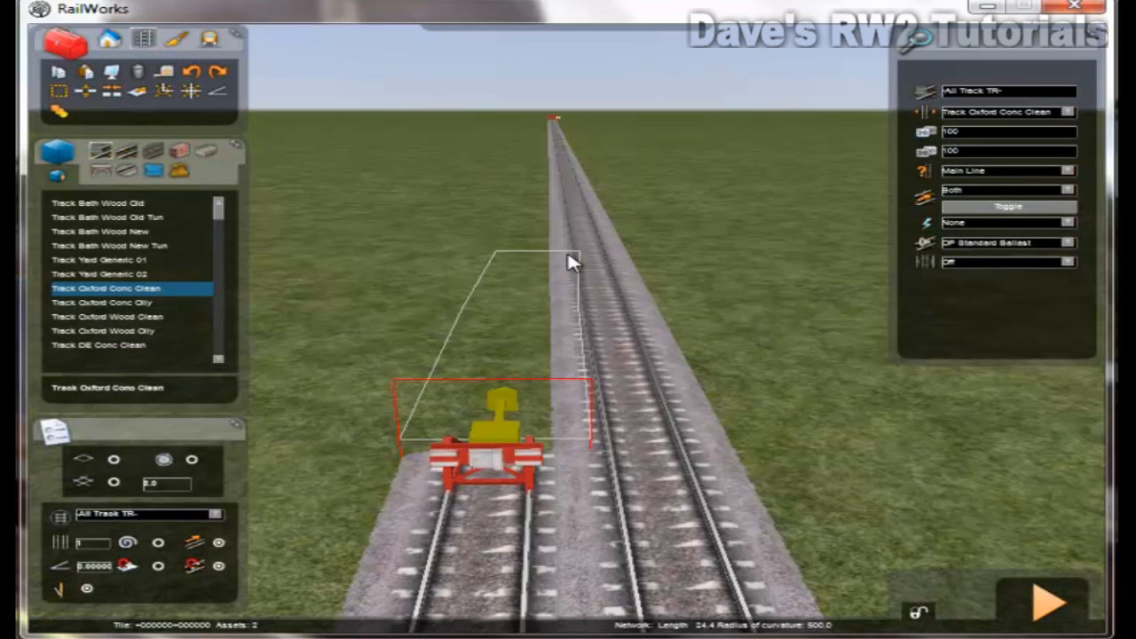
left_click(567, 254)
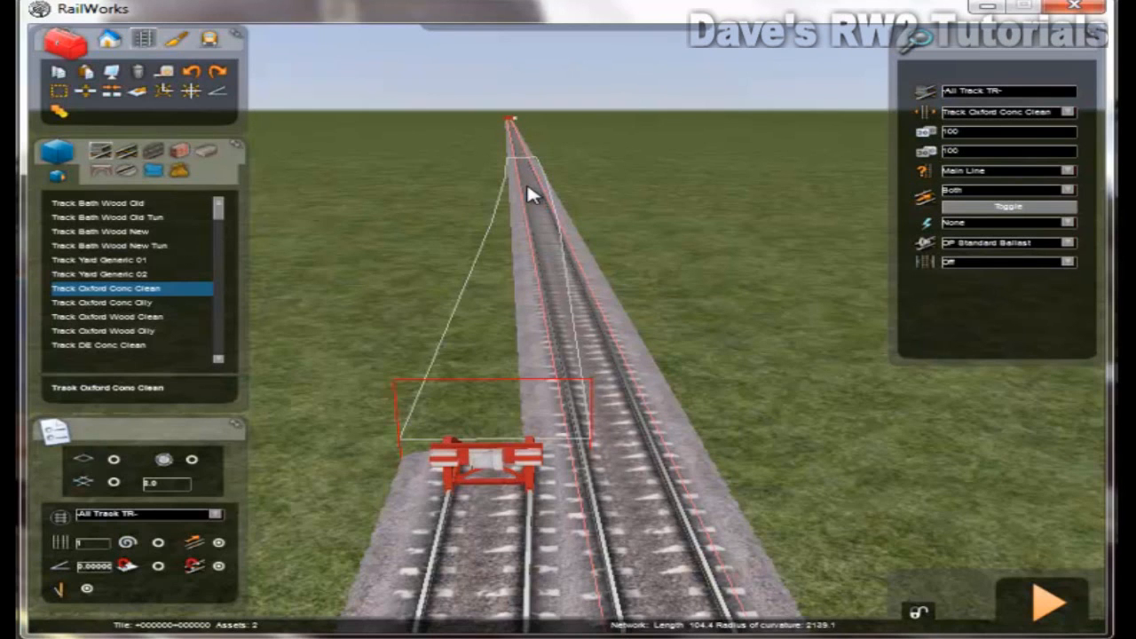
left_click(527, 187)
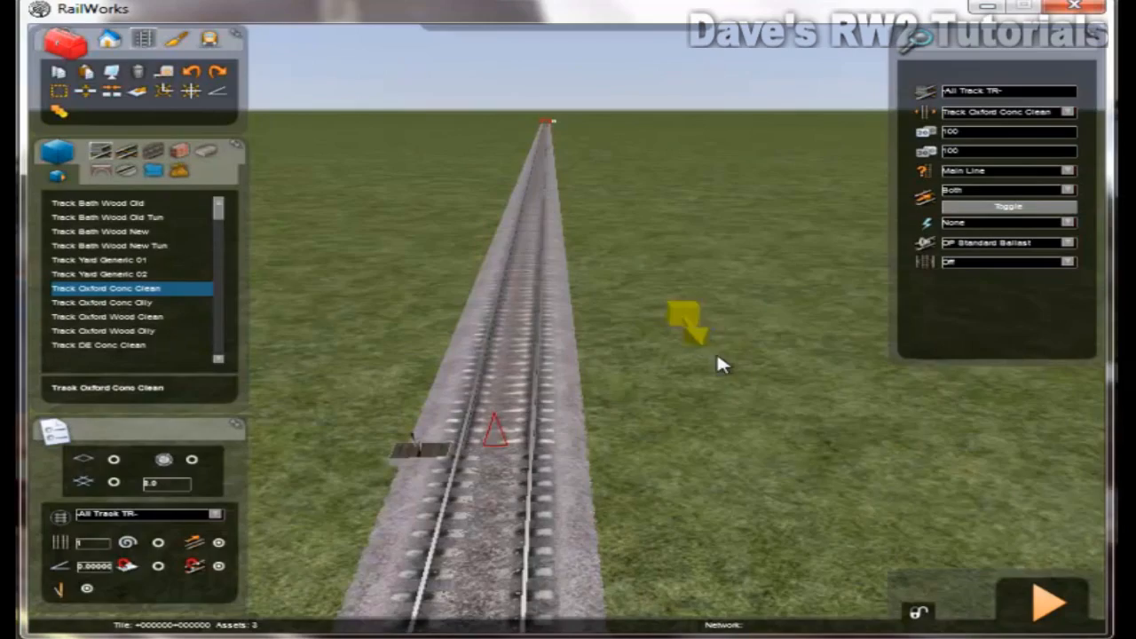
- Examine the new junction from both directions, including its switch lever and the point where the two tracks merge
key("Up")
mouse_move(723, 367)
right_mouse_down()
mouse_move(708, 367)
mouse_move(720, 366)
right_mouse_up()
key("Up")
key("Up")
key("Down")
key("Left")
key("Right")
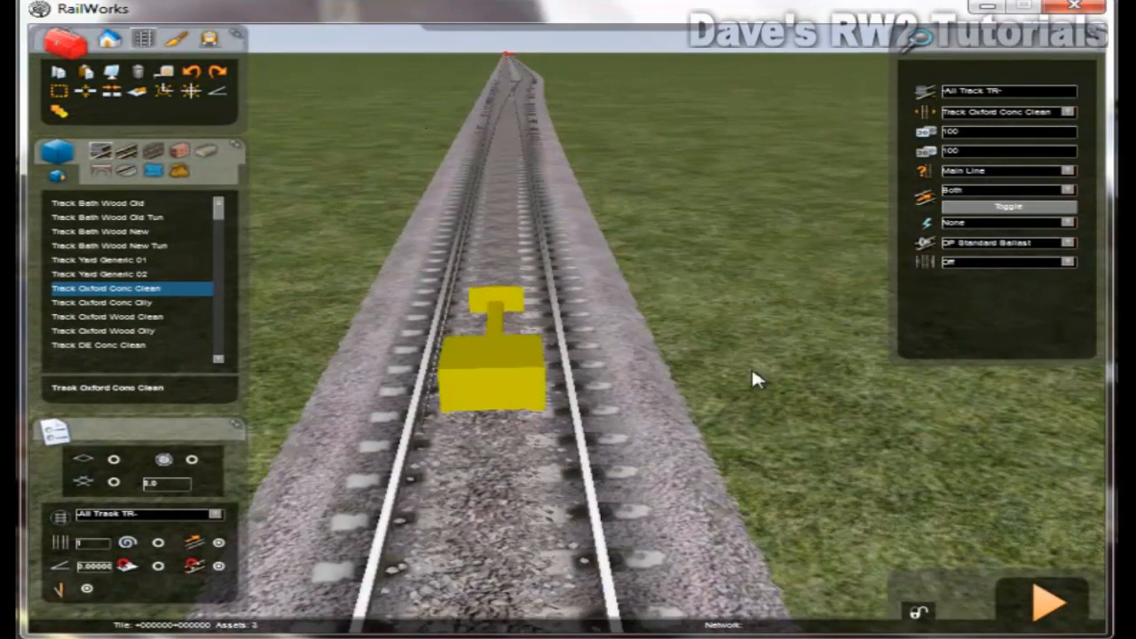
right_click_drag(814, 385, 825, 420)
key("Up")
key("Up")
key("Down")
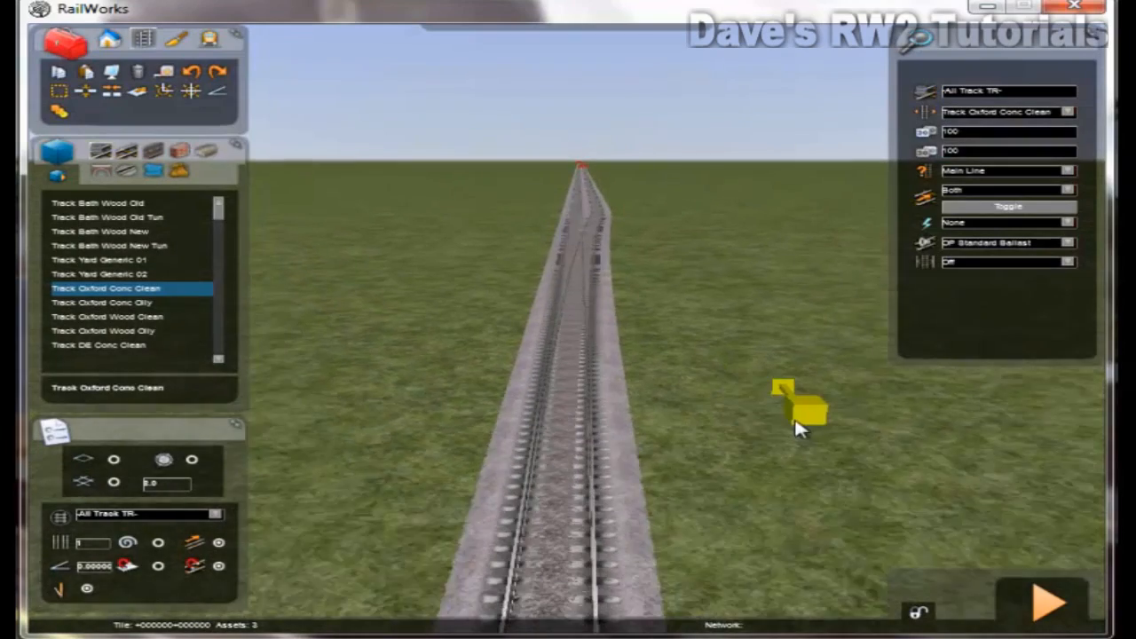
key("Down")
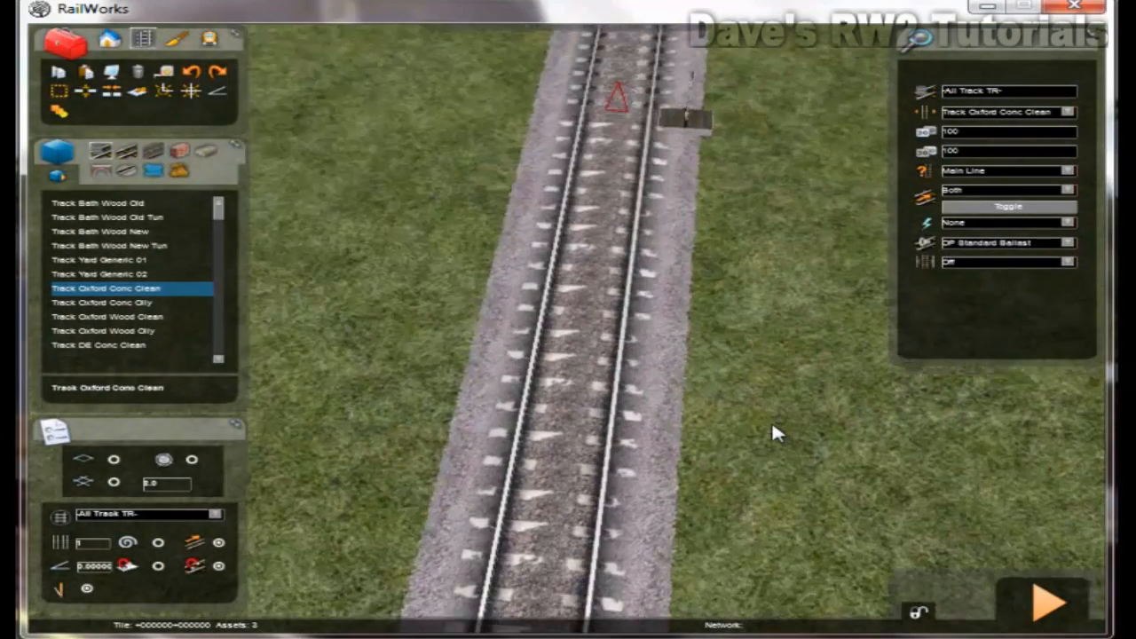
- Join the dead-end track at the buffer stop on the opposite end of the double section to the adjacent continuing track
right_click_drag(772, 424, 771, 423)
key("Up")
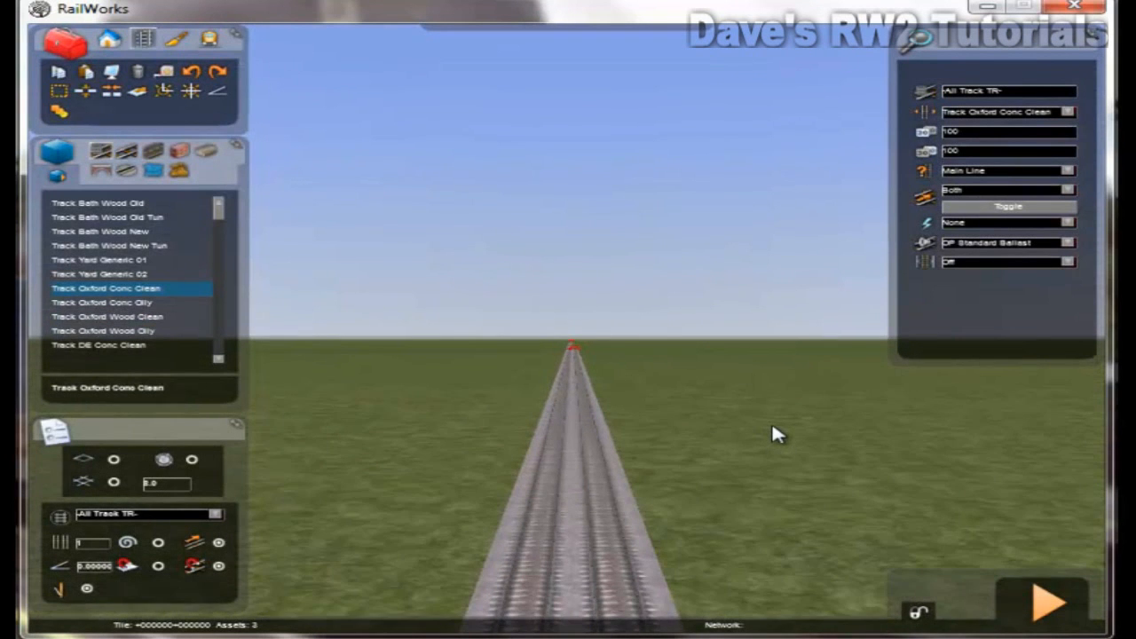
key("Up")
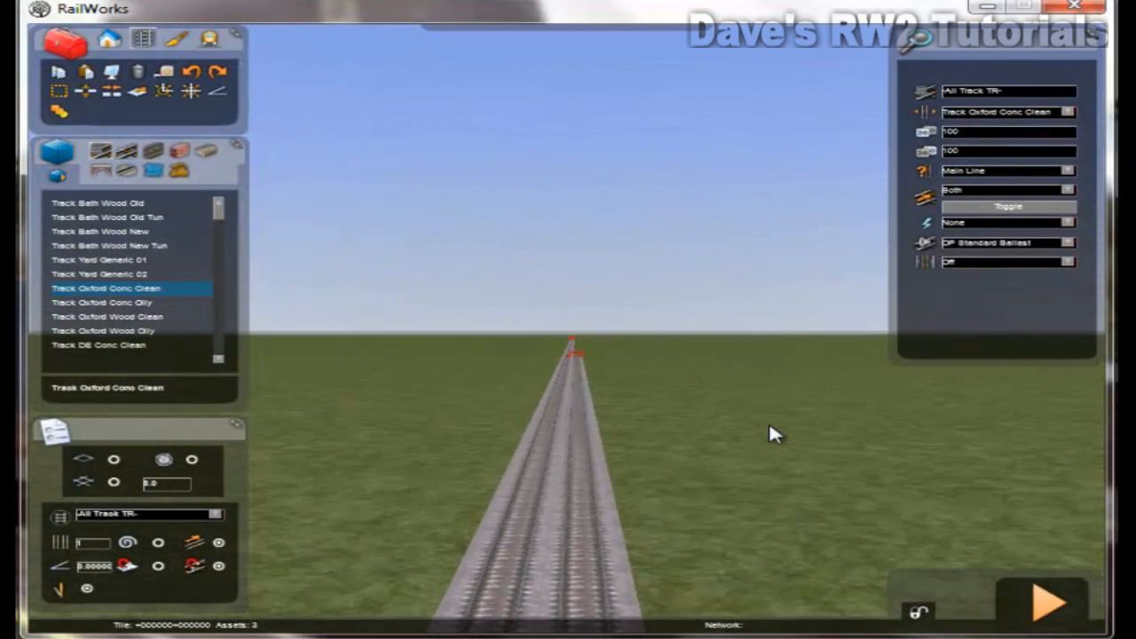
key("Up")
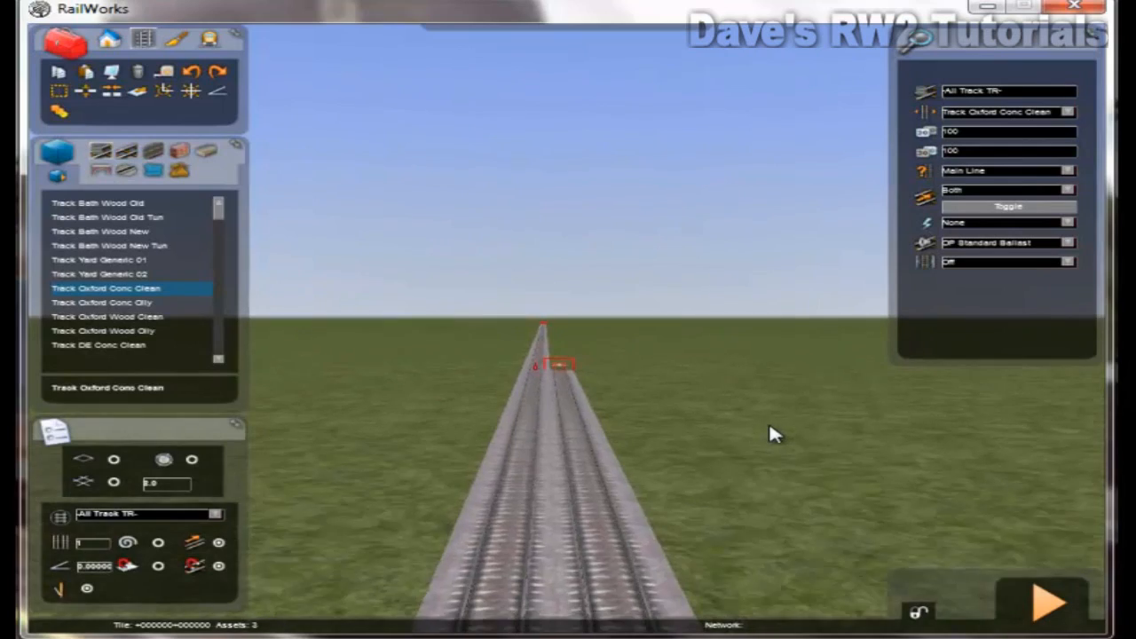
key("Up")
right_click_drag(769, 434, 769, 431)
key("Down")
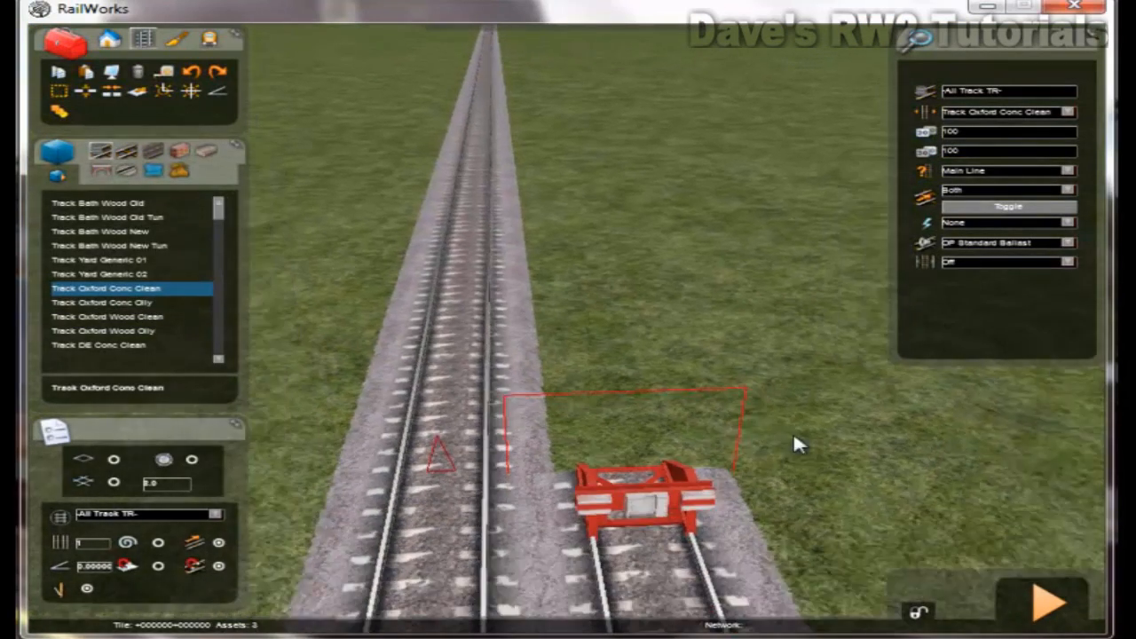
key("Down")
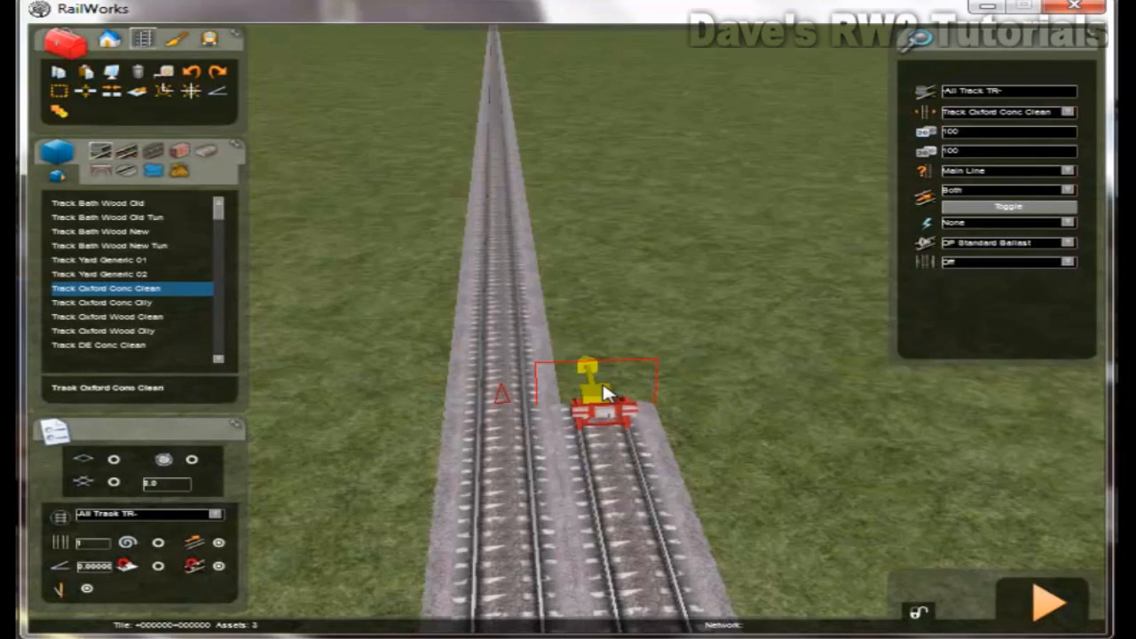
mouse_move(607, 393)
left_mouse_down()
mouse_move(609, 299)
mouse_move(518, 193)
mouse_move(569, 174)
left_mouse_up()
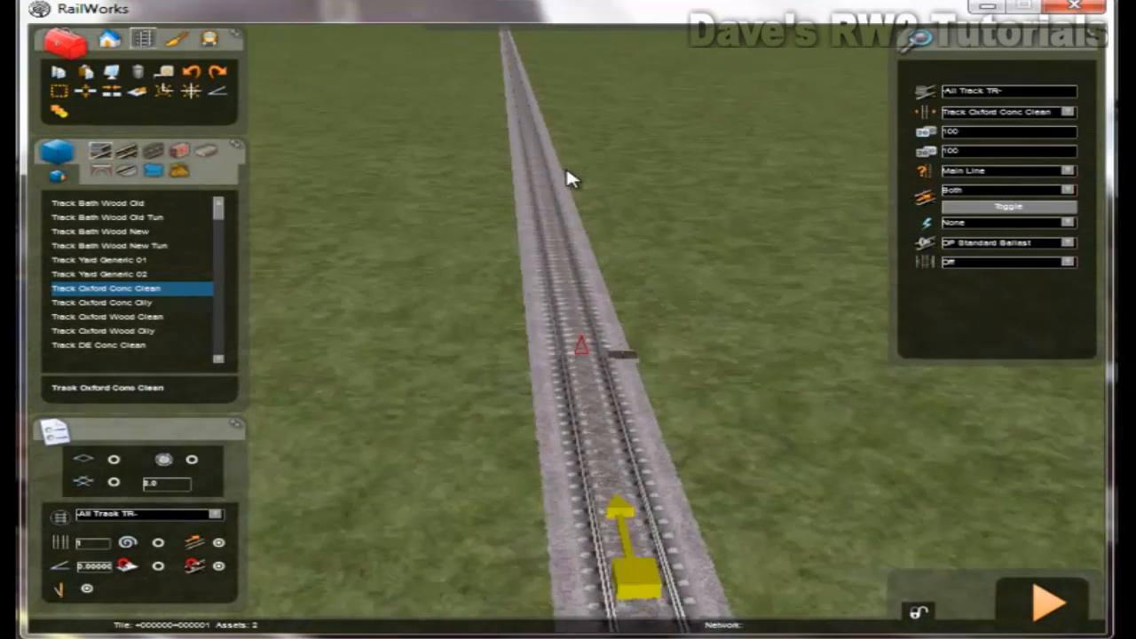
- Examine the second junction and the overall track layout from along the line and from the open ground beside it
key("Up")
right_click_drag(355, 345, 357, 345)
key("Up")
key("Down")
key("Down")
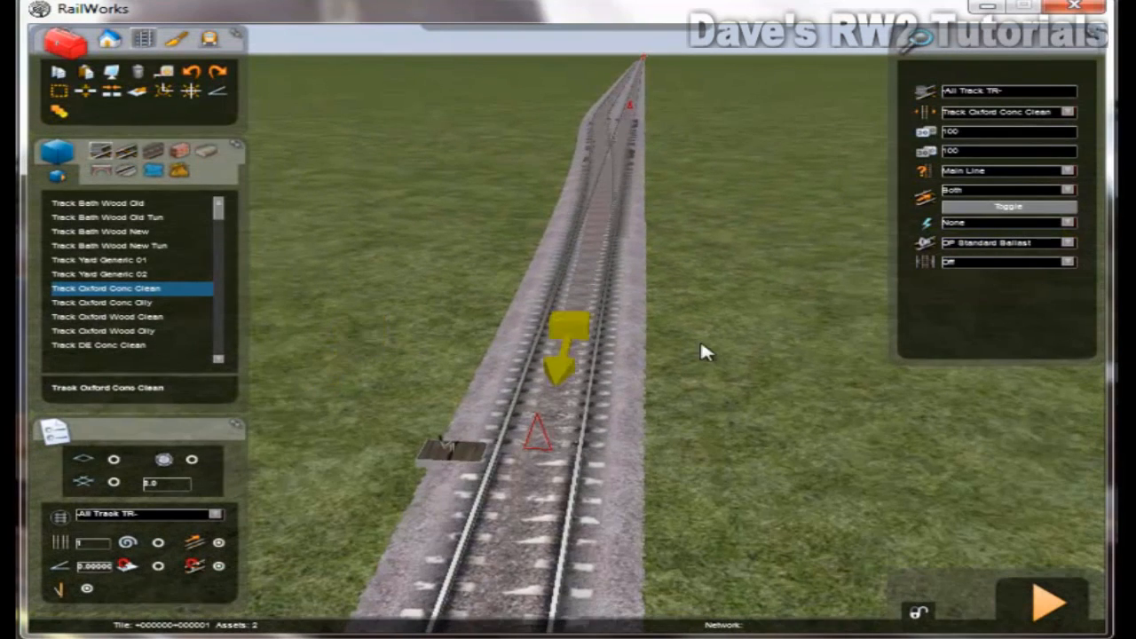
key("Up")
mouse_move(835, 386)
right_mouse_down()
mouse_move(815, 390)
mouse_move(836, 387)
right_mouse_up()
key("Up")
key("Up")
key("Up")
key("Up")
key("Up")
key("Up")
key("Down")
key("Down")
key("Left")
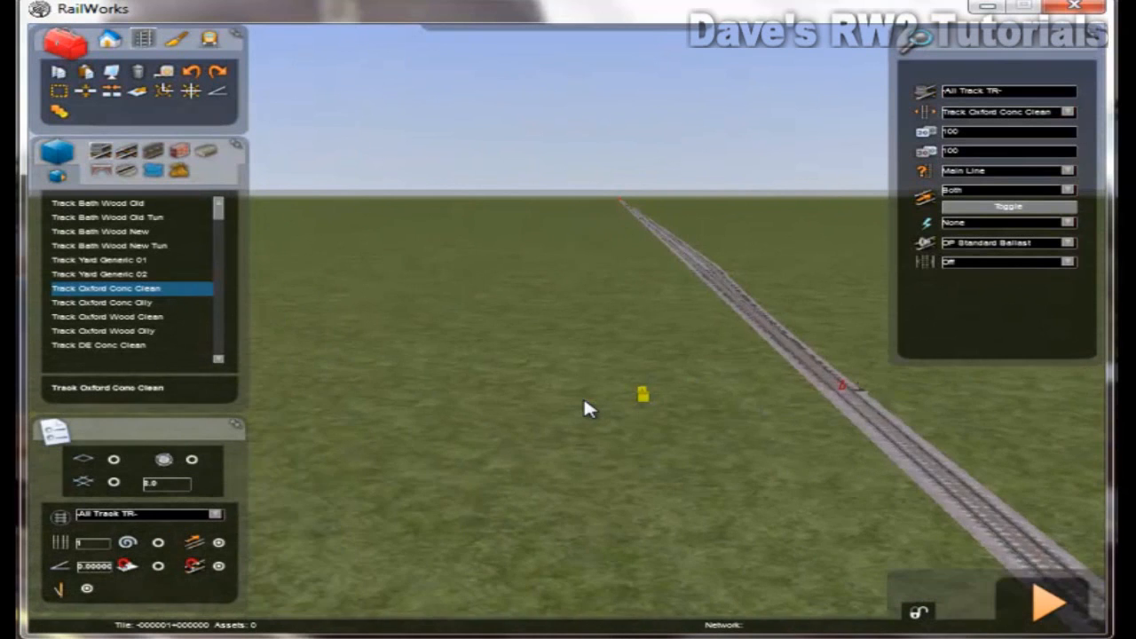
- Set the number of tracks to 2 and lay a straight double track on the empty ground beside the existing line
right_click_drag(655, 400, 615, 397)
key("Right")
key("Right")
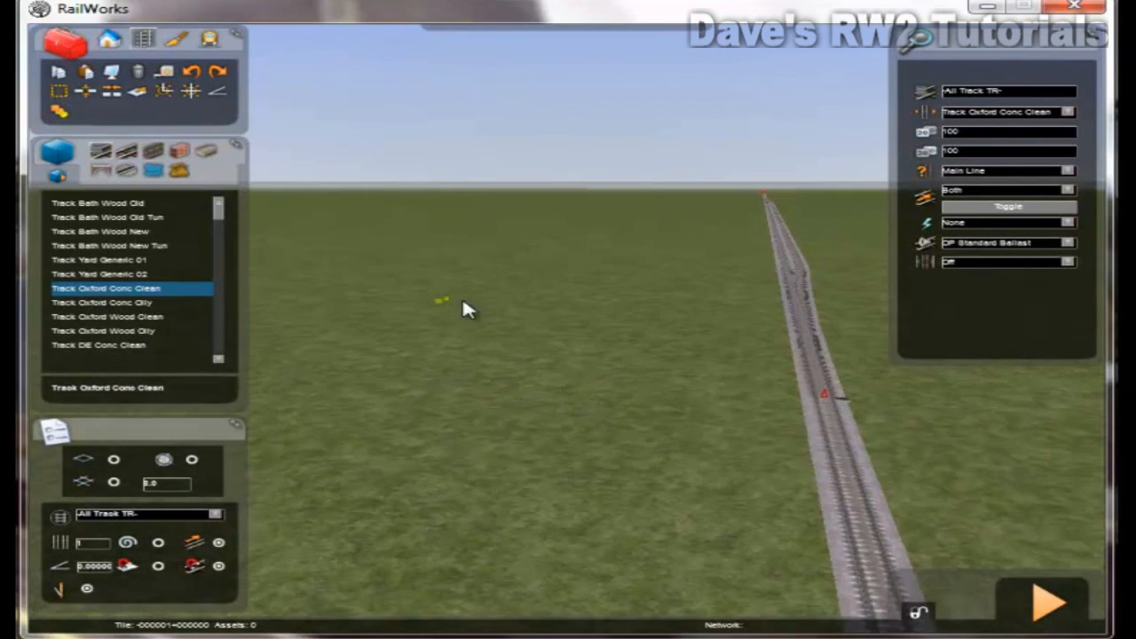
key("Left")
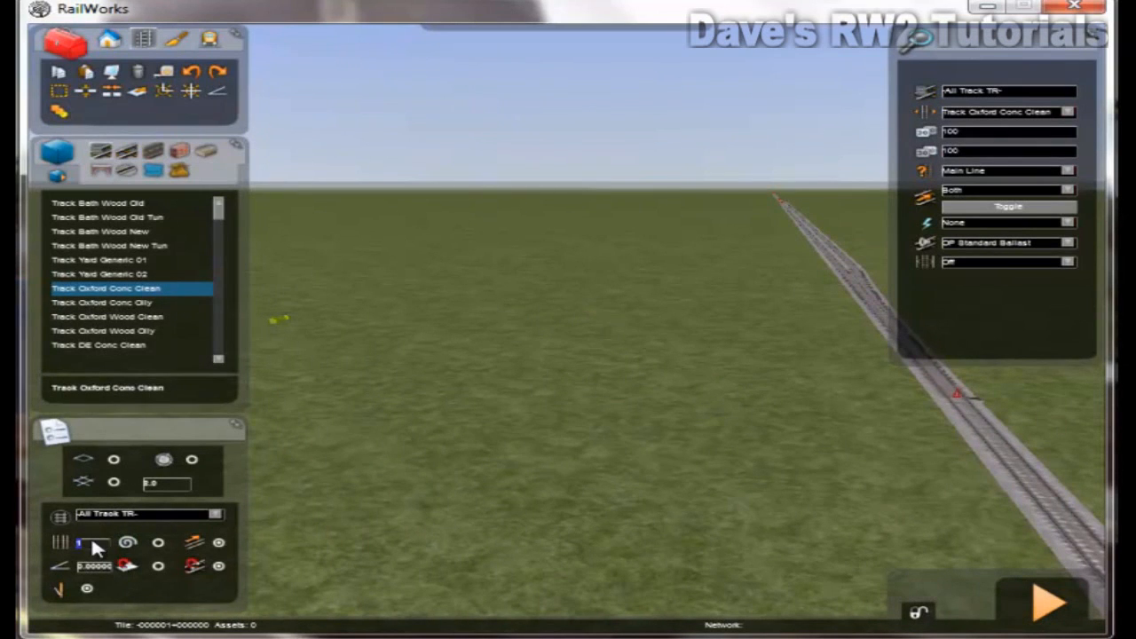
type("2")
left_click_drag(432, 490, 497, 214)
right_click(511, 212)
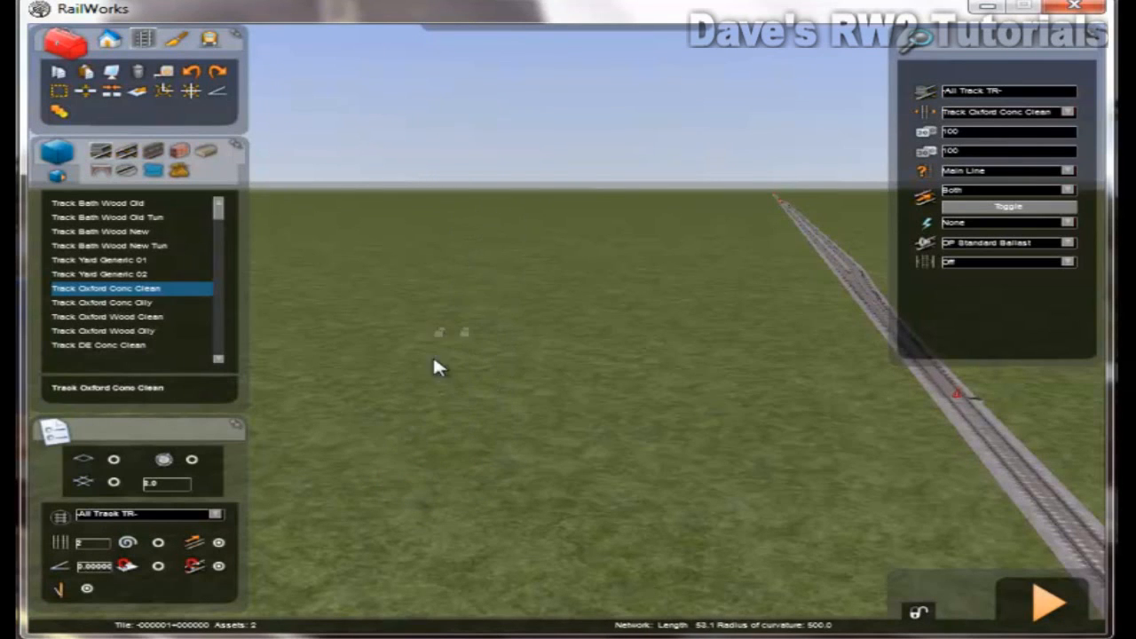
left_click(219, 566)
left_click_drag(449, 507, 507, 202)
left_click(515, 195)
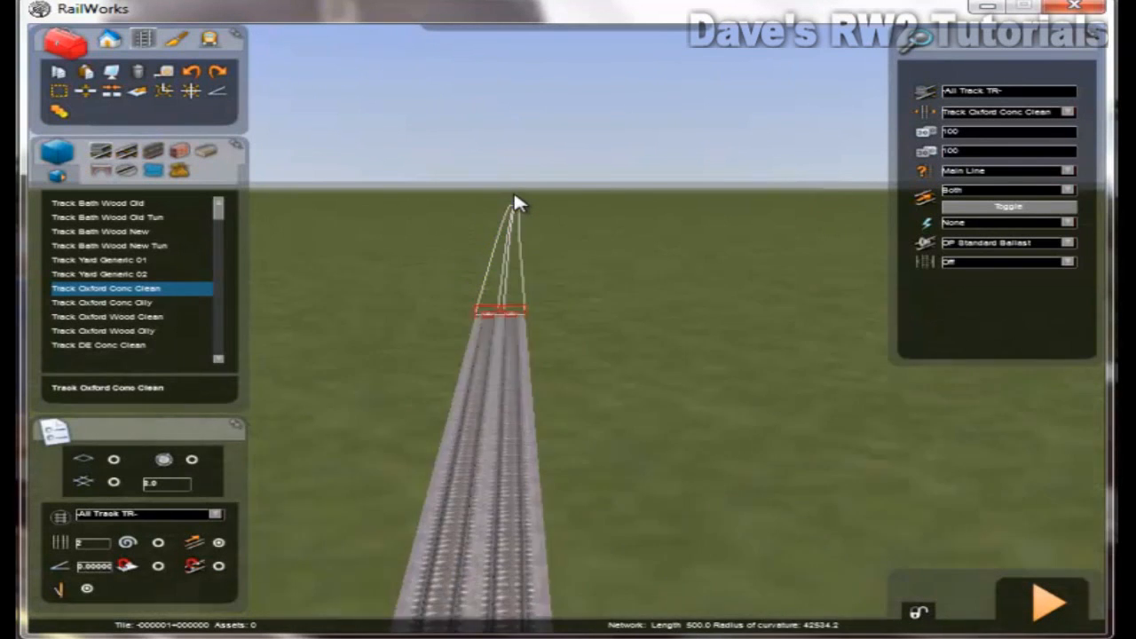
key("Up")
right_click(512, 302)
right_click_drag(677, 376, 696, 386)
key("Right")
key("Up")
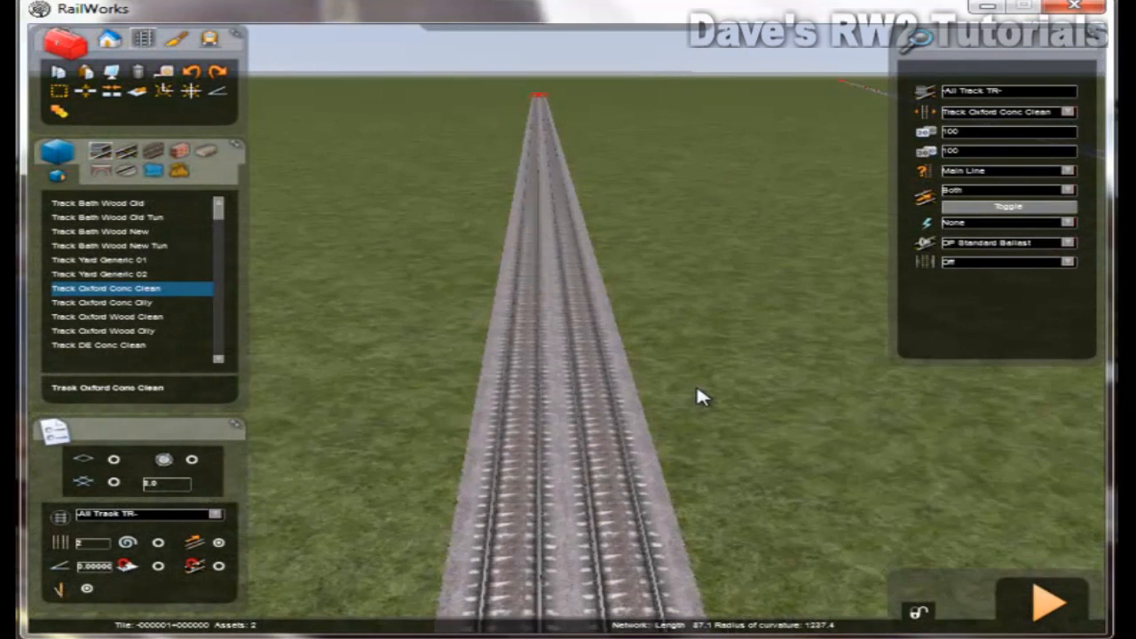
key("Down")
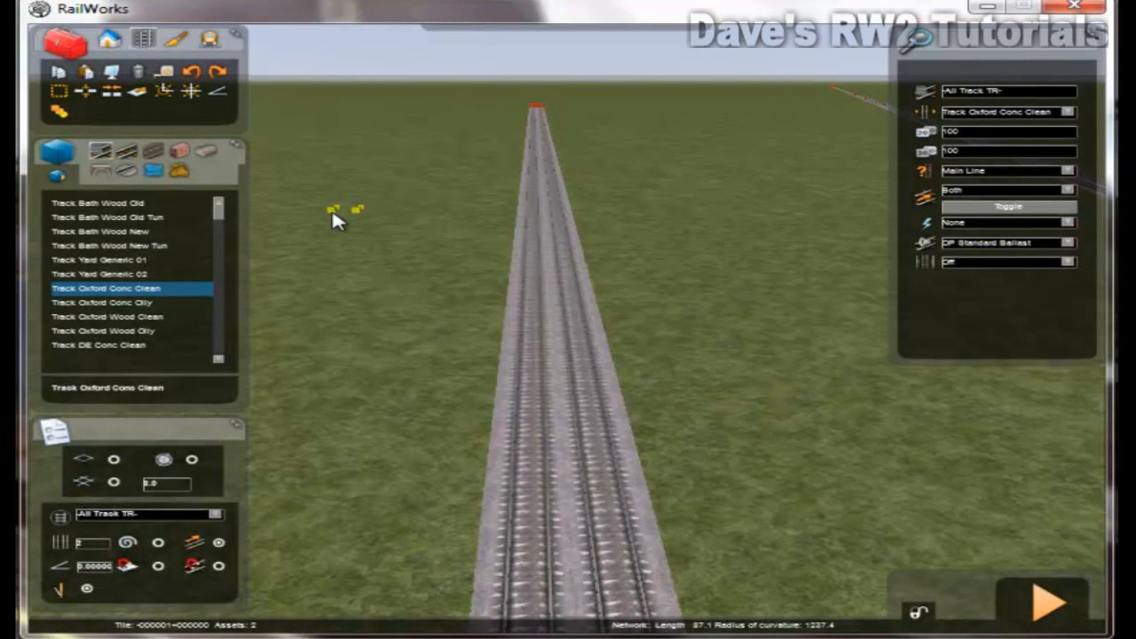
left_click(190, 92)
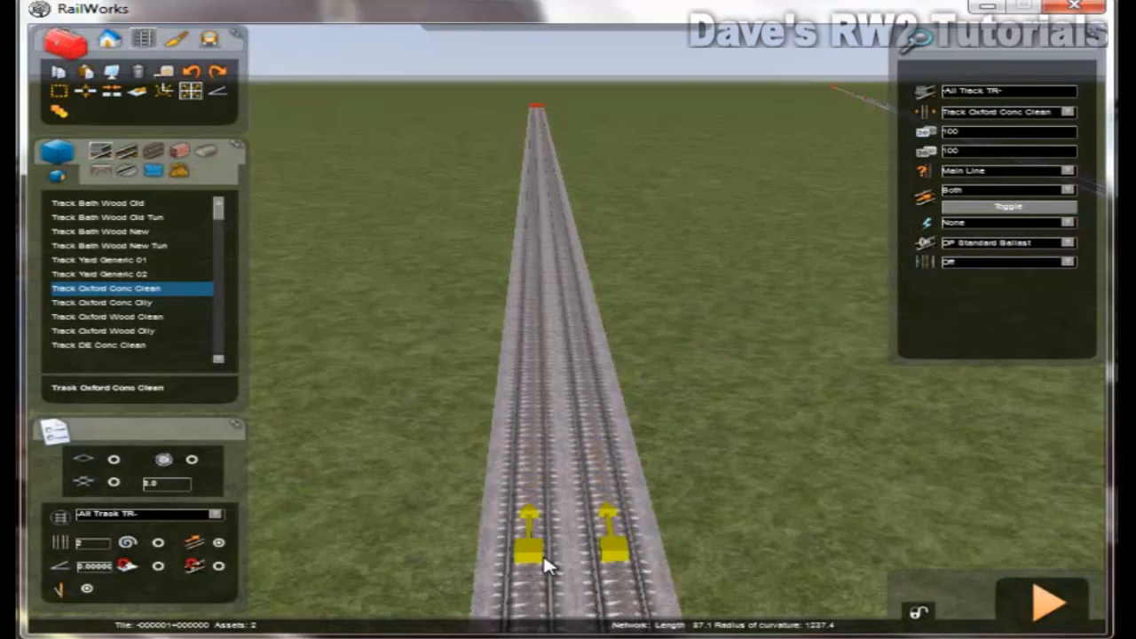
left_click_drag(544, 559, 560, 331)
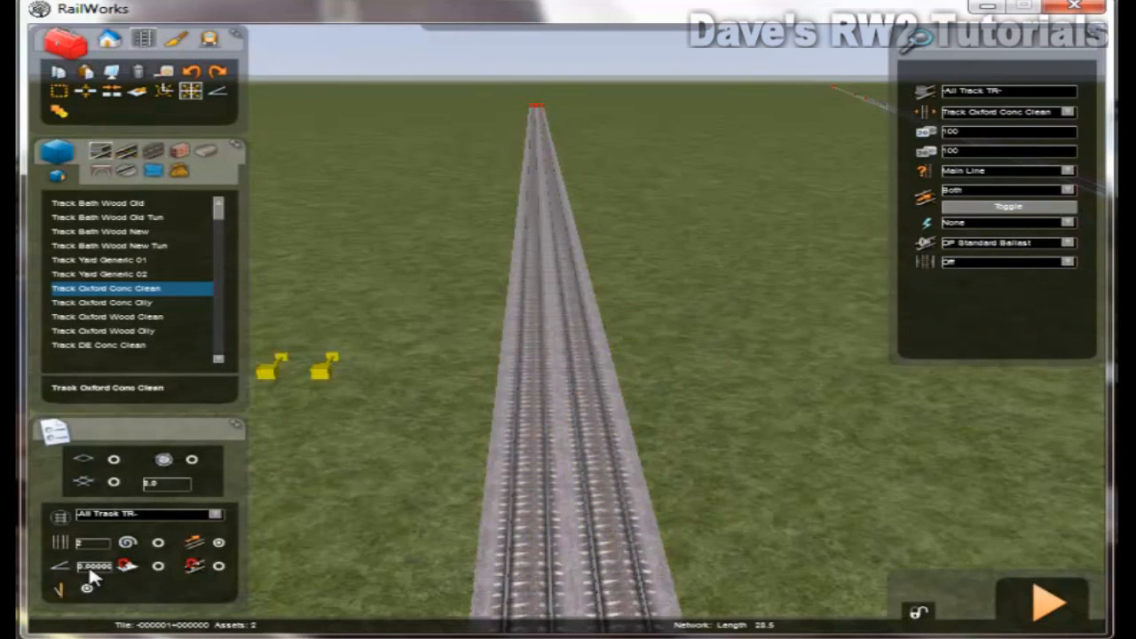
right_click(420, 337)
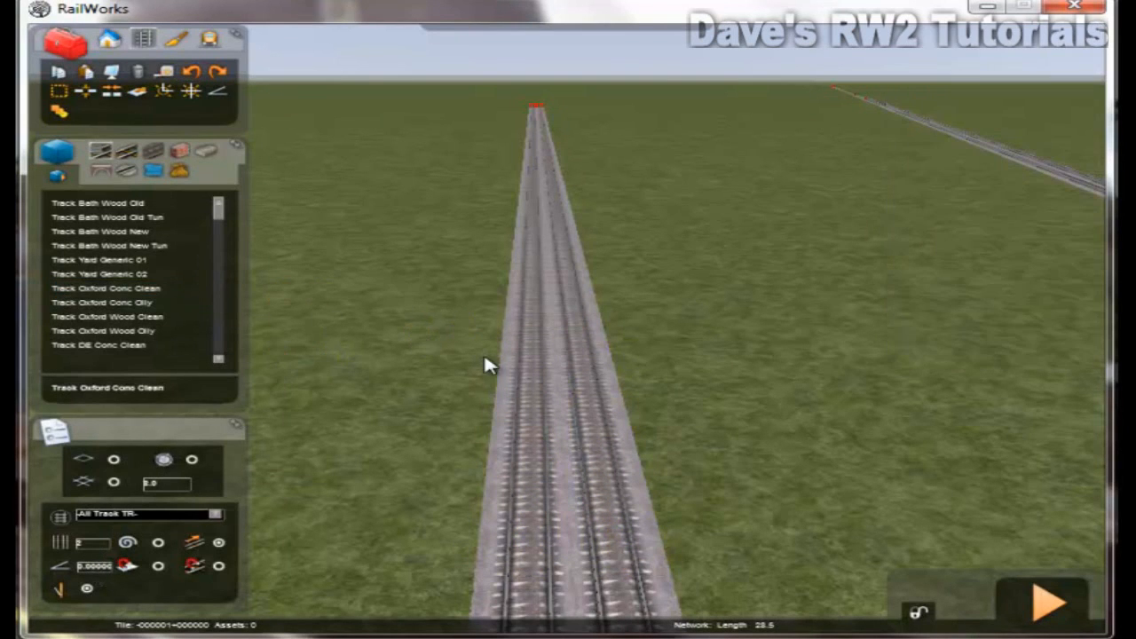
- Use the crossover tool with Track Oxford Conc Clean to link the left track to the right track of the new double section
left_click(190, 92)
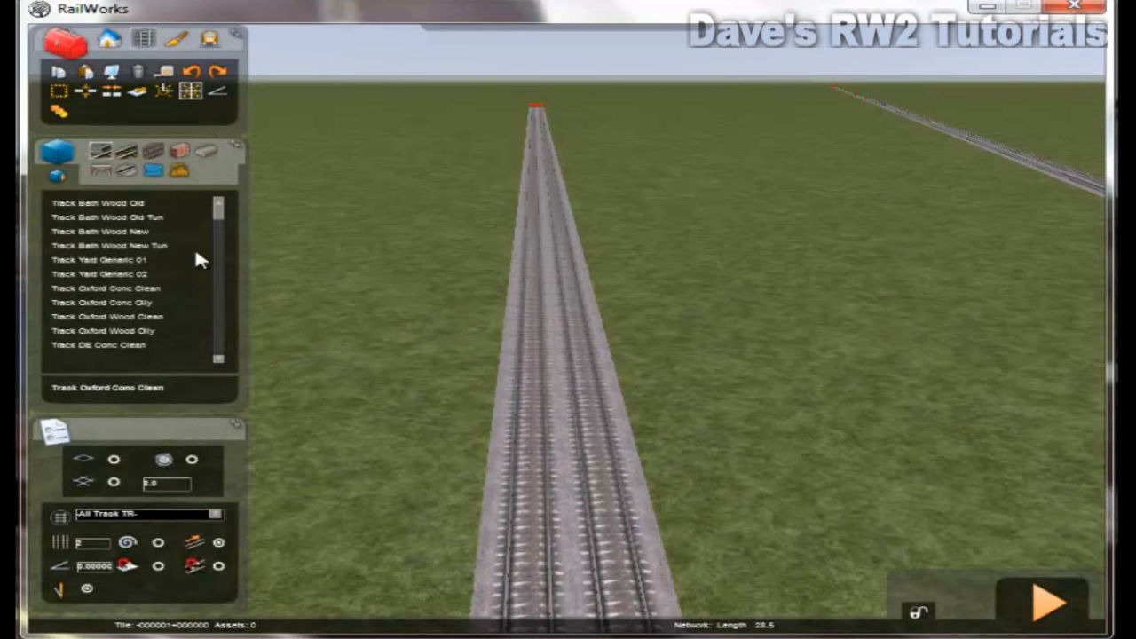
left_click(161, 290)
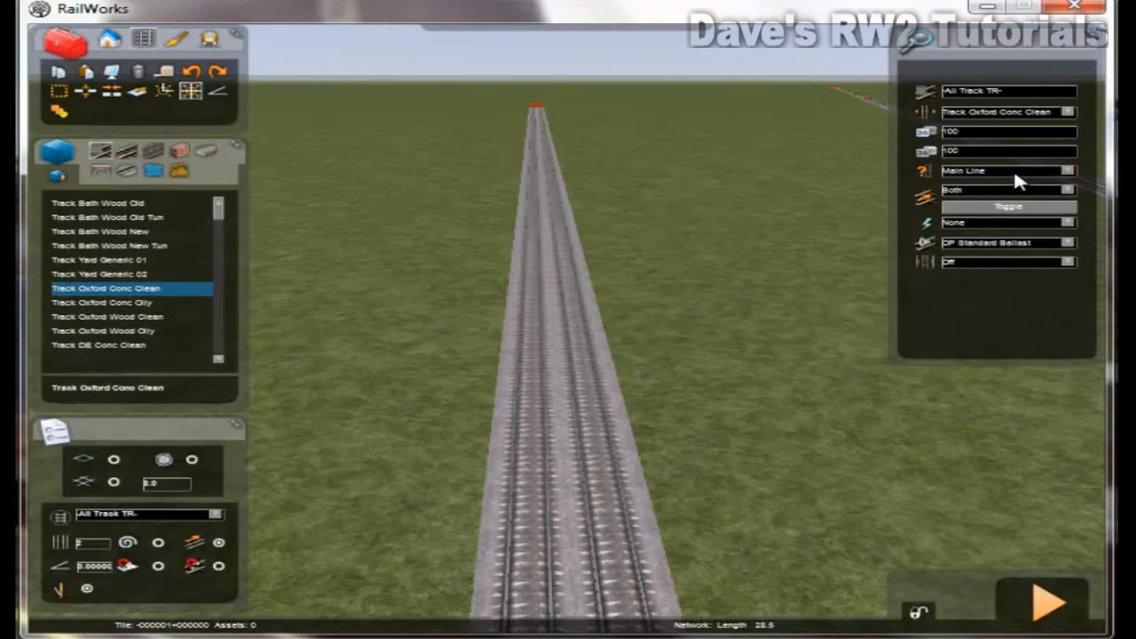
left_click(538, 516)
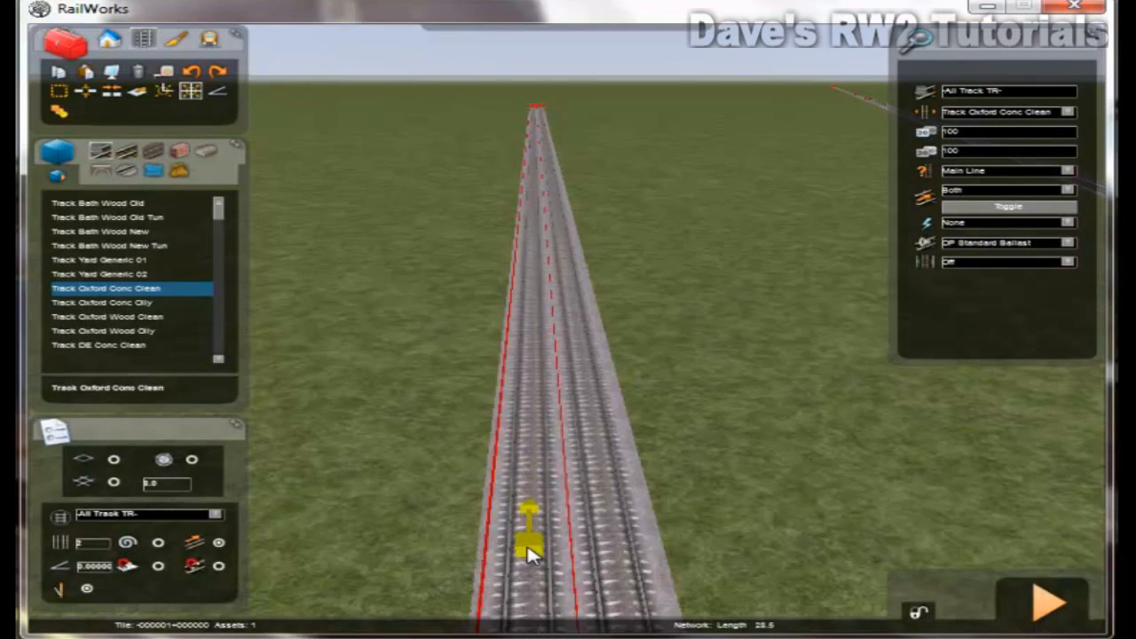
left_click_drag(529, 554, 527, 593)
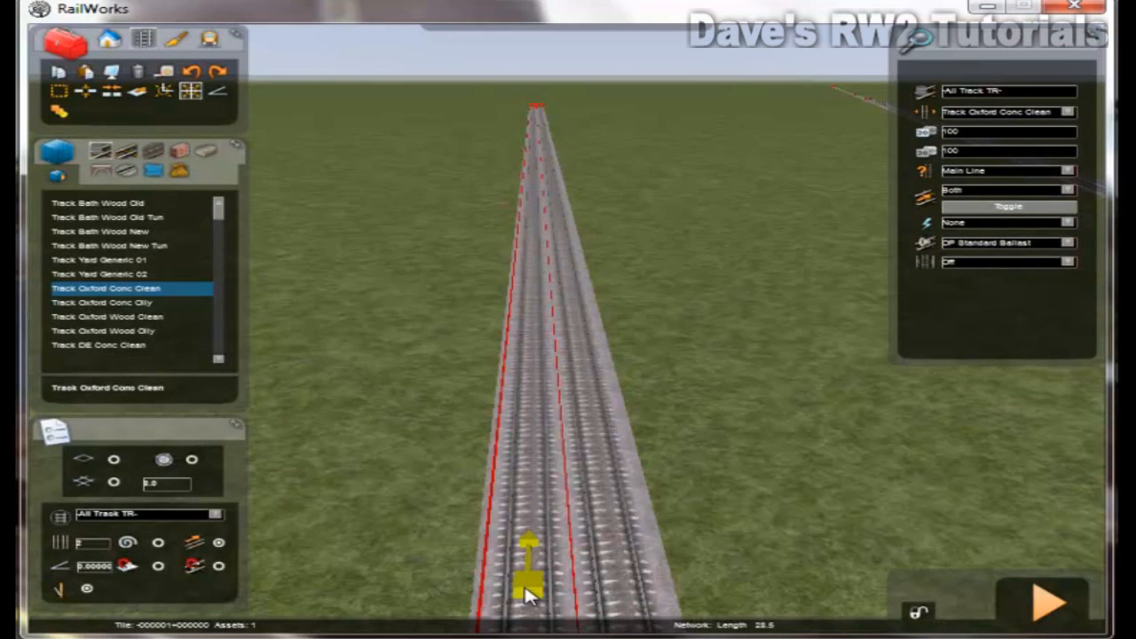
mouse_move(529, 596)
left_mouse_down()
mouse_move(547, 330)
mouse_move(533, 429)
mouse_move(542, 358)
left_mouse_up()
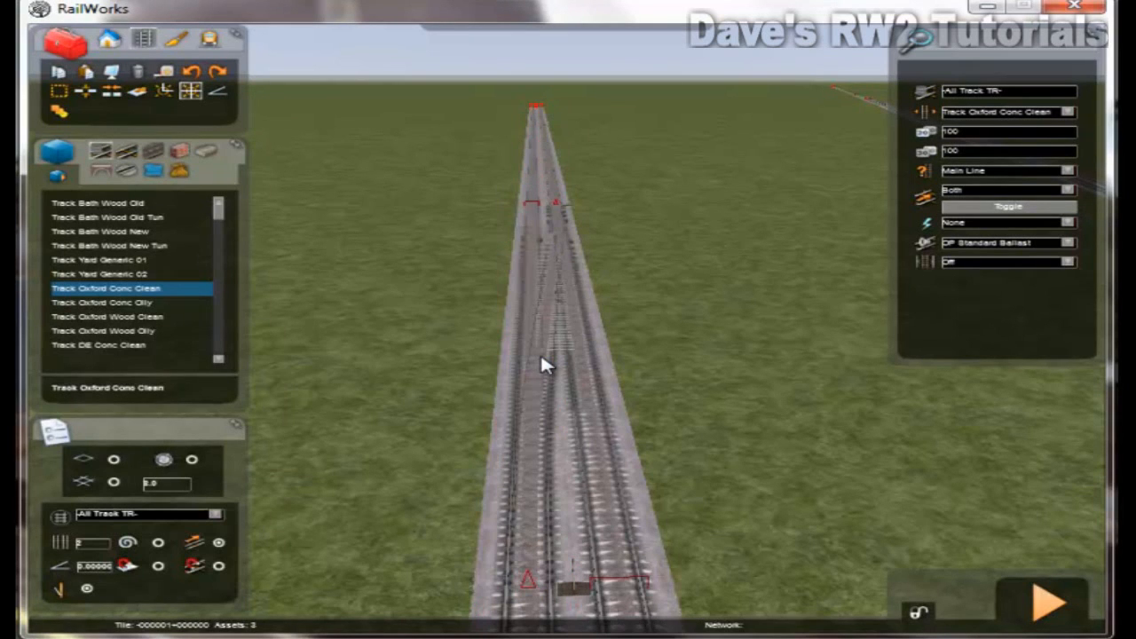
- Examine the crossover between the two parallel tracks, including its point blades and crossing rails
right_click_drag(542, 355, 541, 356)
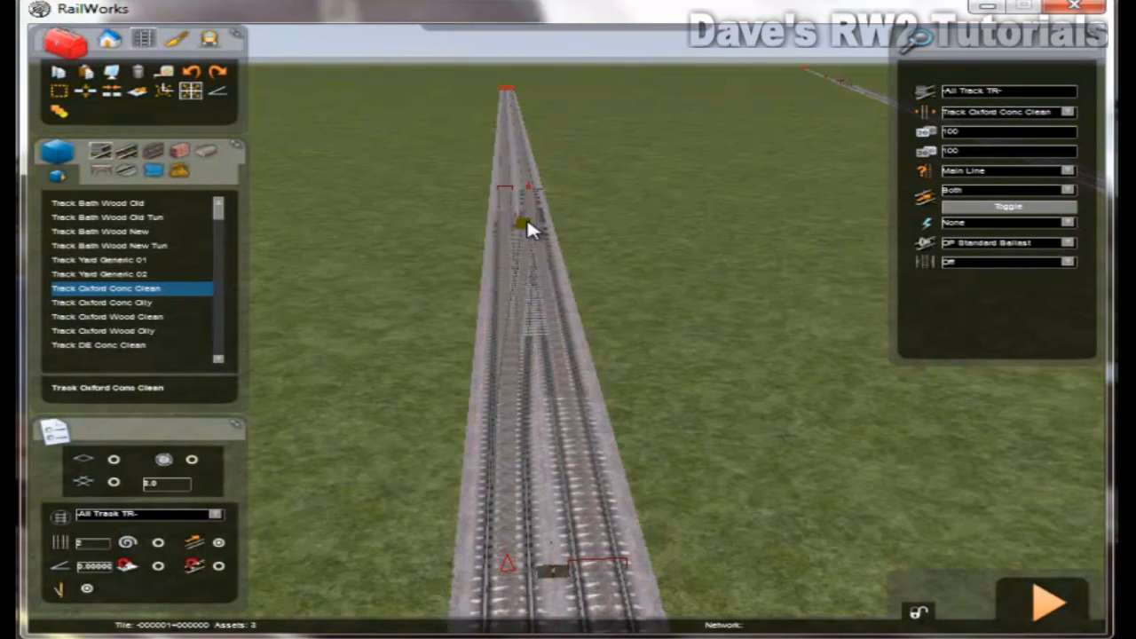
key("Up")
right_click_drag(527, 221, 527, 221)
key("Up")
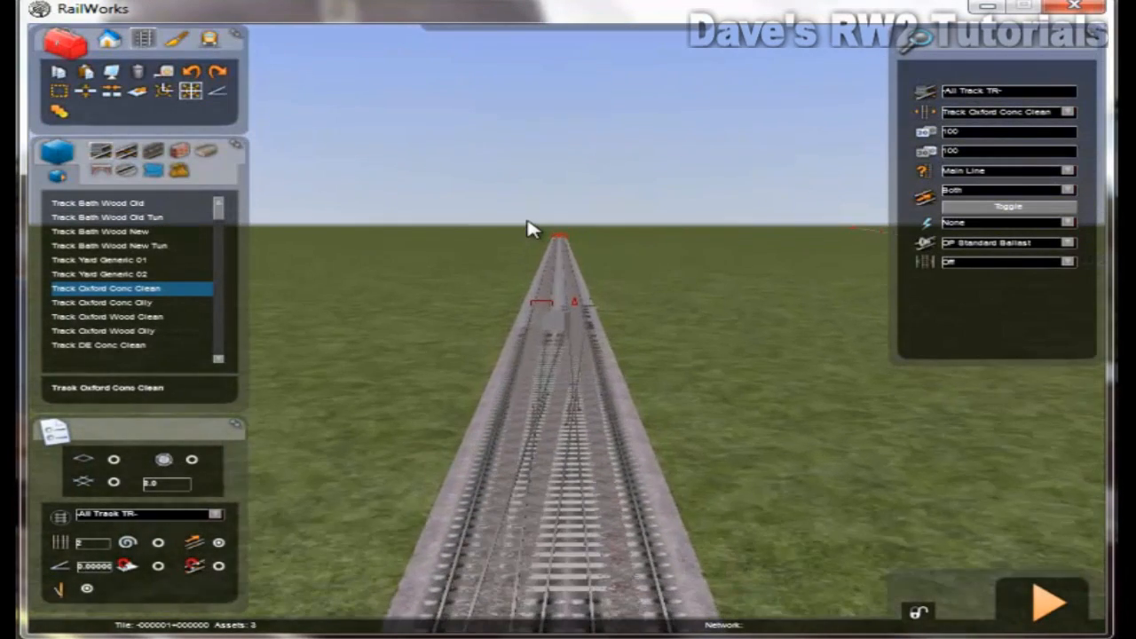
key("Up")
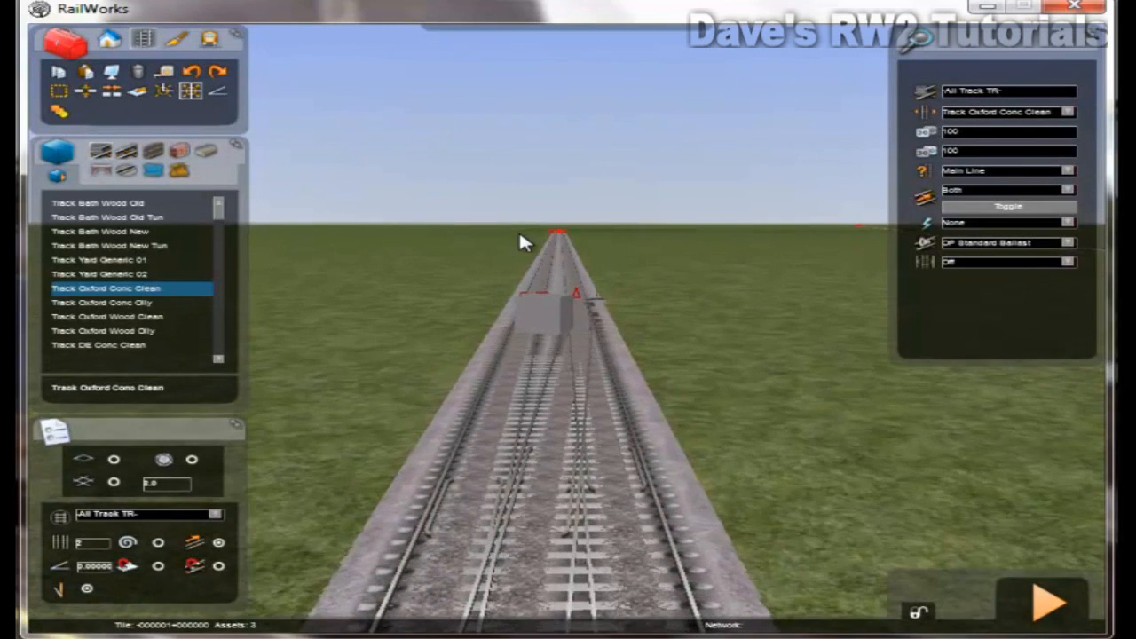
right_click_drag(560, 295, 560, 294)
key("Down")
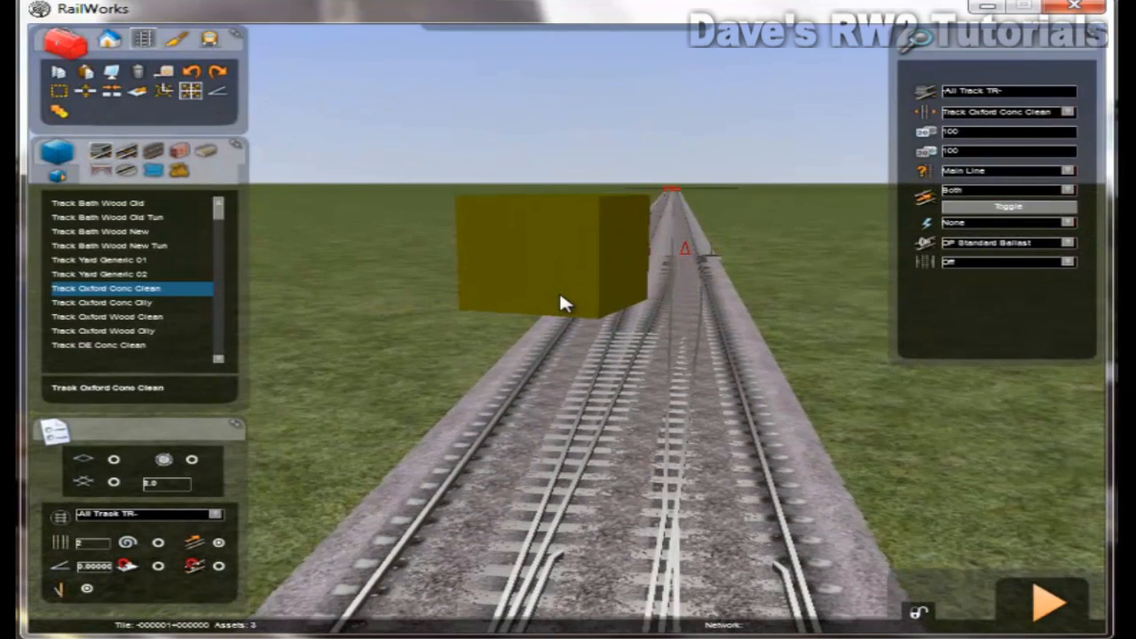
- Lay a second Track Oxford Conc Clean crossover in the opposite direction across the double track, intersecting the first one
left_click(560, 295)
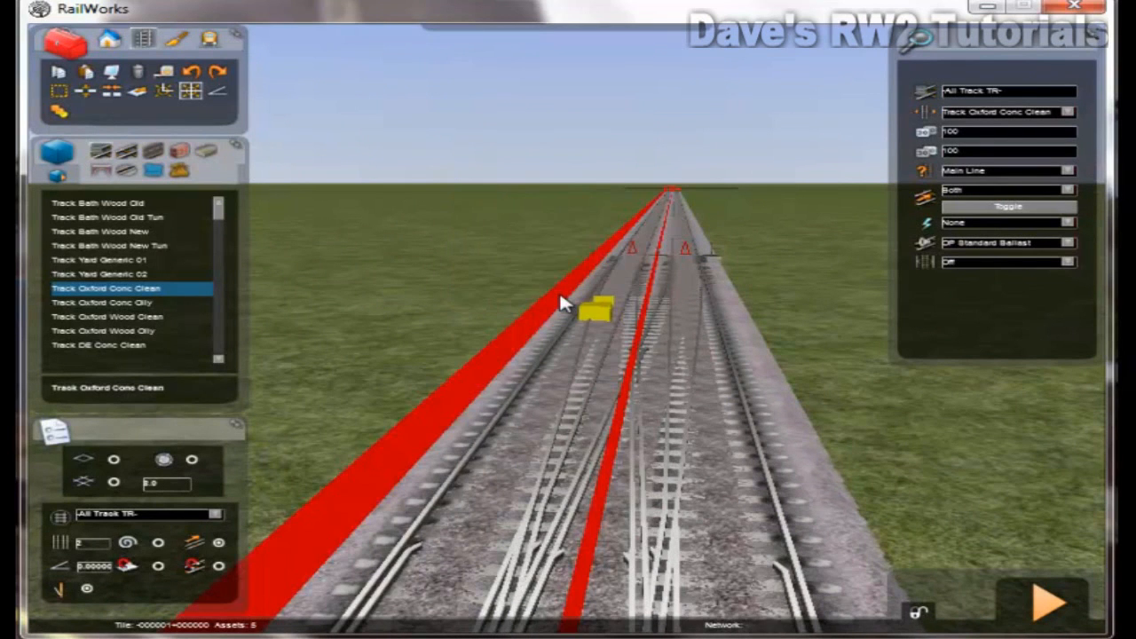
left_click(399, 266)
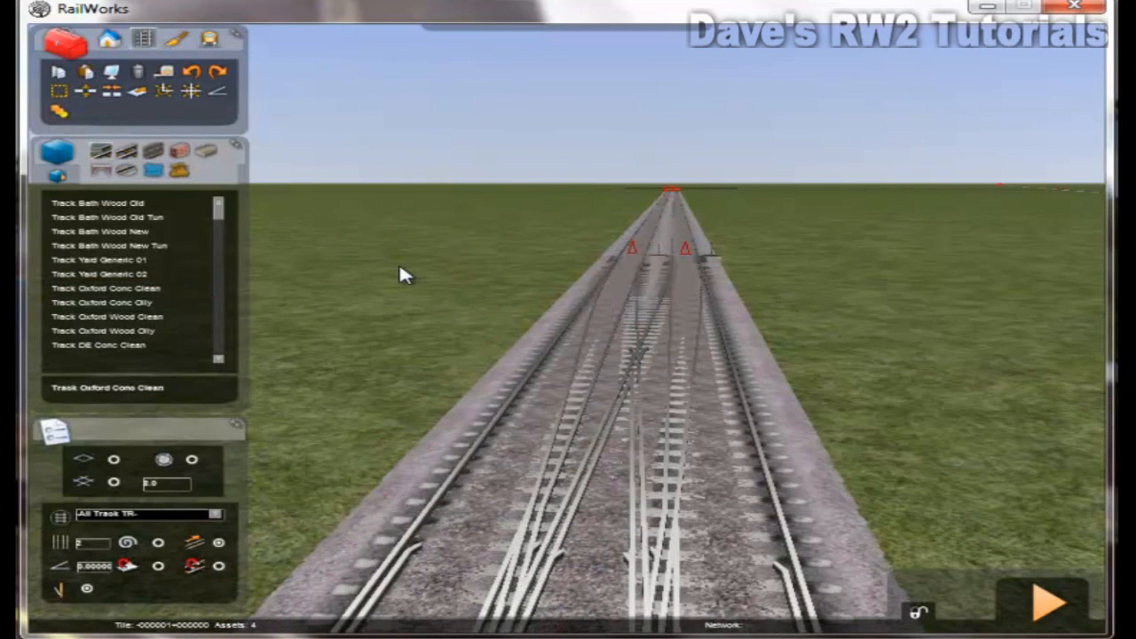
- Examine the scissors crossover along the double track, including its point blades and central crossing rails
right_click_drag(934, 389, 917, 458)
key("Up")
key("Down")
key("Down")
key("Left")
key("Down")
key("Up")
key("Up")
key("Up")
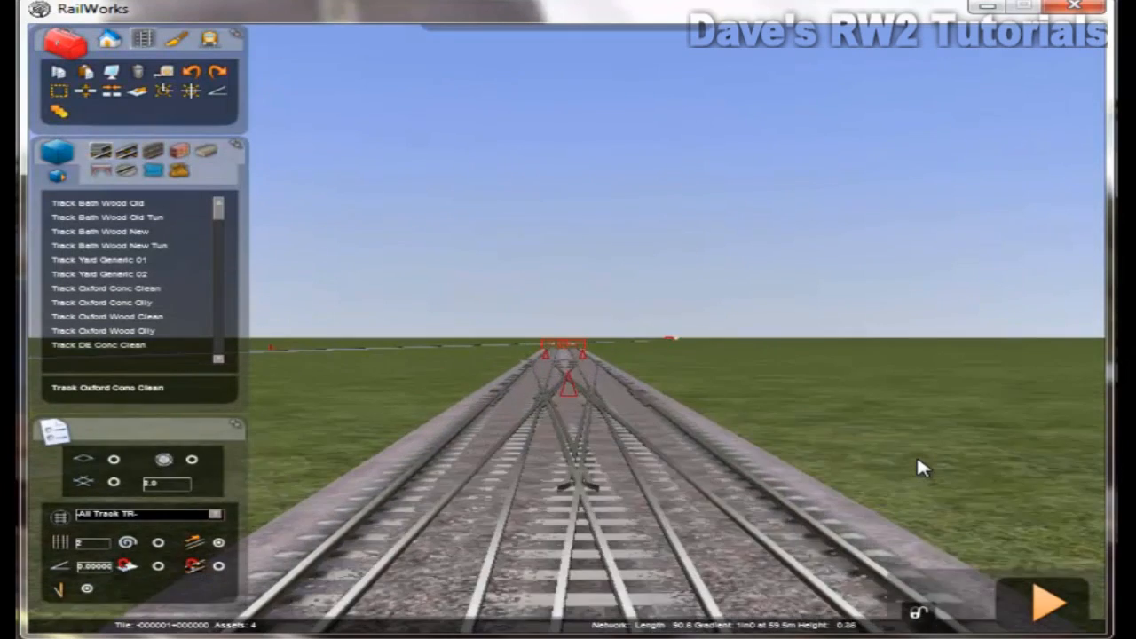
key("Up")
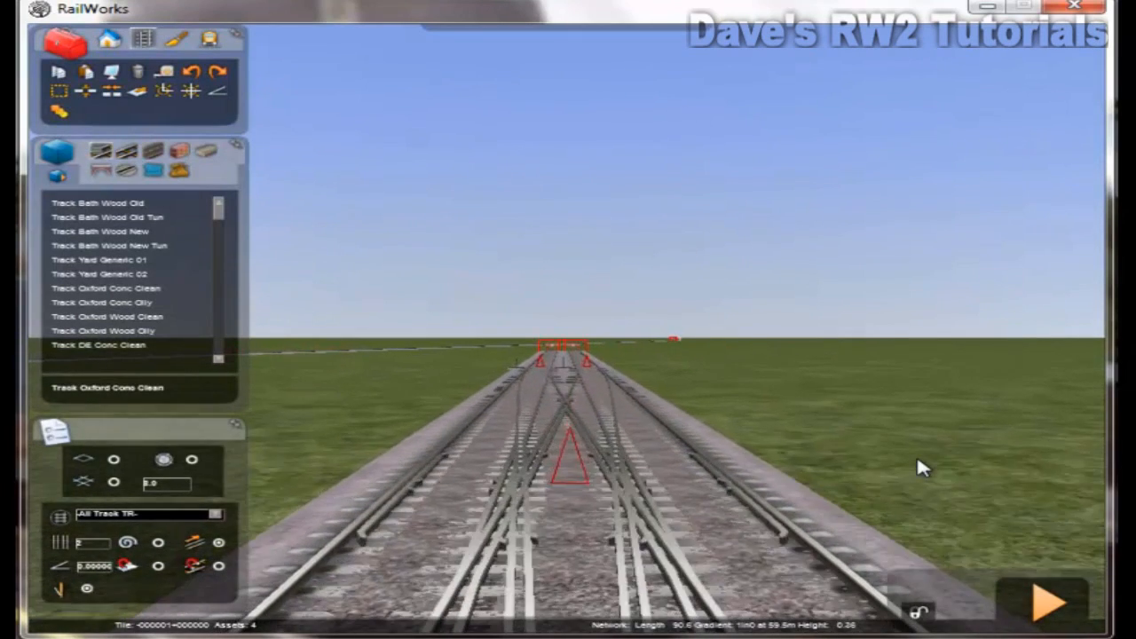
key("Up")
right_click_drag(916, 459, 922, 460)
key("Down")
key("Left")
key("Up")
key("Up")
key("Right")
key("Down")
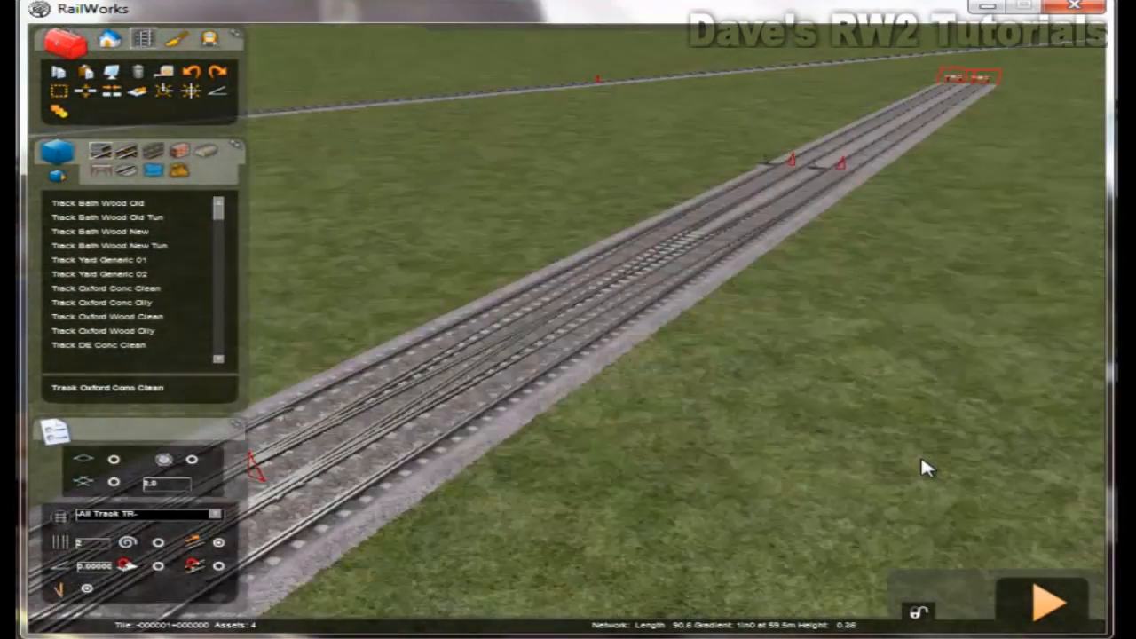
- Set the number of tracks to 1 and lay a straight Track Bath Wood Old line about 473 m long on open ground
mouse_move(697, 450)
right_mouse_down()
mouse_move(683, 448)
mouse_move(697, 449)
right_mouse_up()
key("Right")
right_click_drag(750, 423, 679, 411)
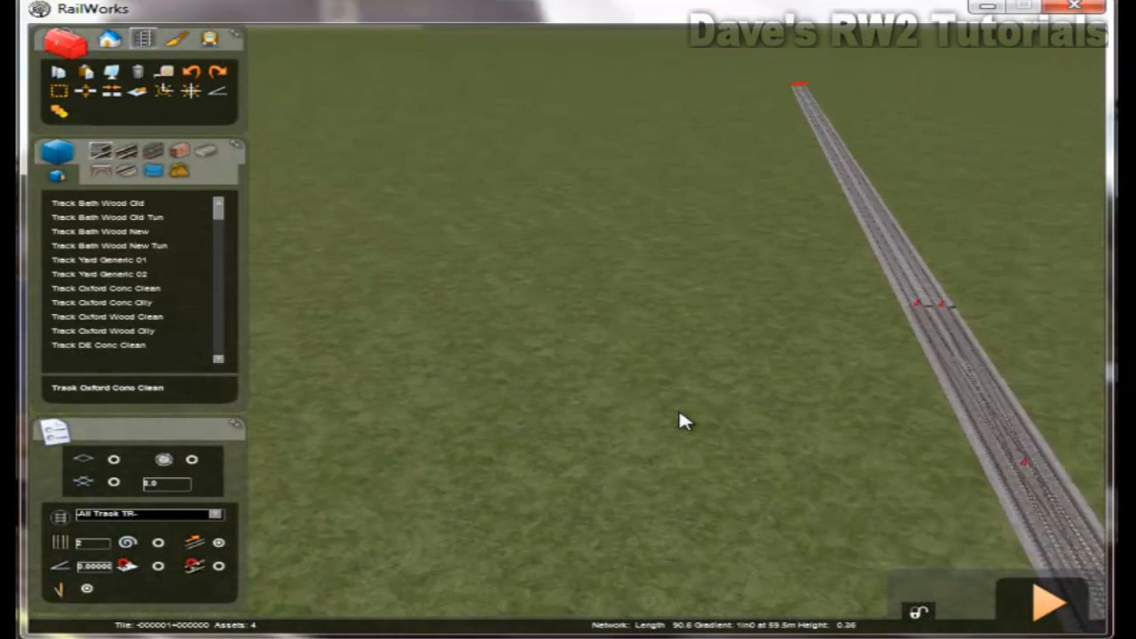
key("Right")
key("Left")
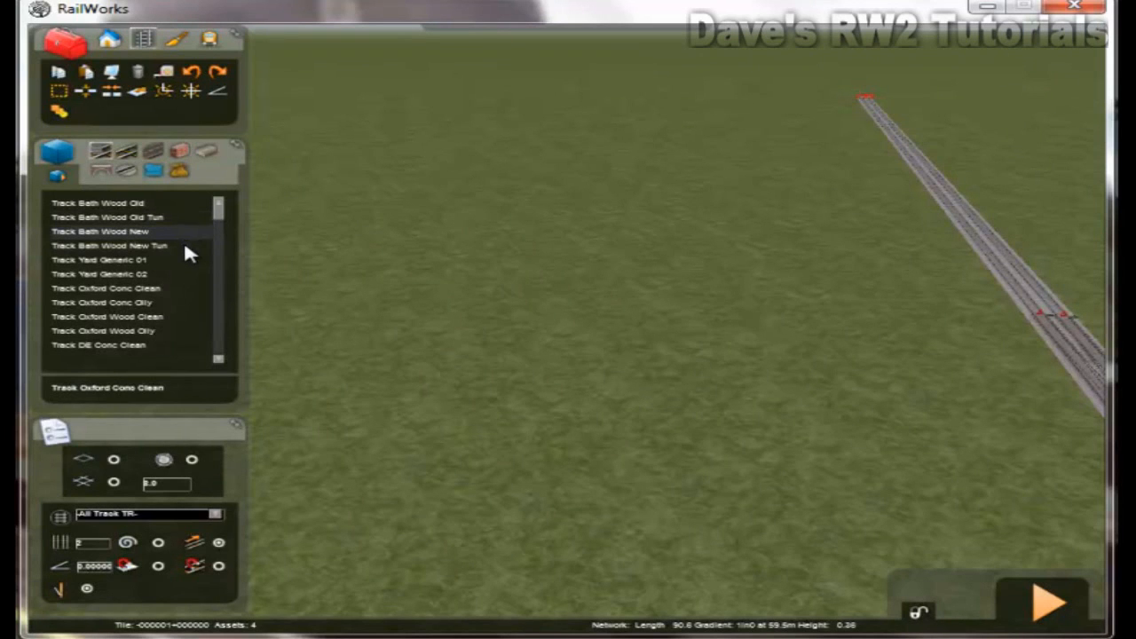
left_click(152, 204)
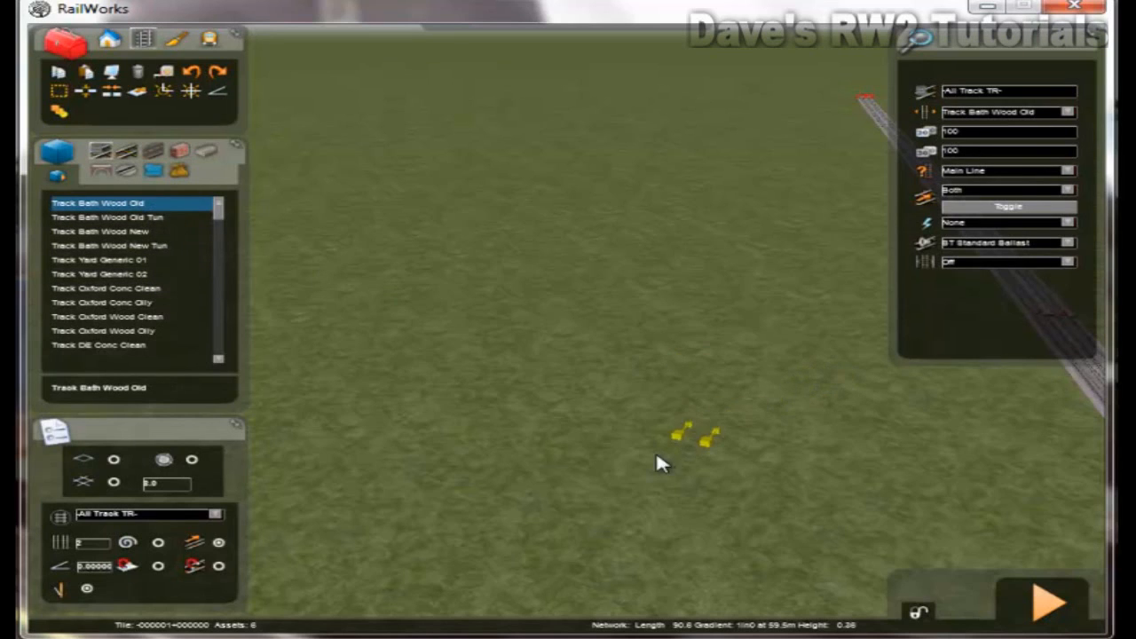
left_click(98, 544)
type("1")
mouse_move(543, 512)
left_mouse_down()
mouse_move(560, 214)
mouse_move(596, 119)
mouse_move(645, 91)
left_mouse_up()
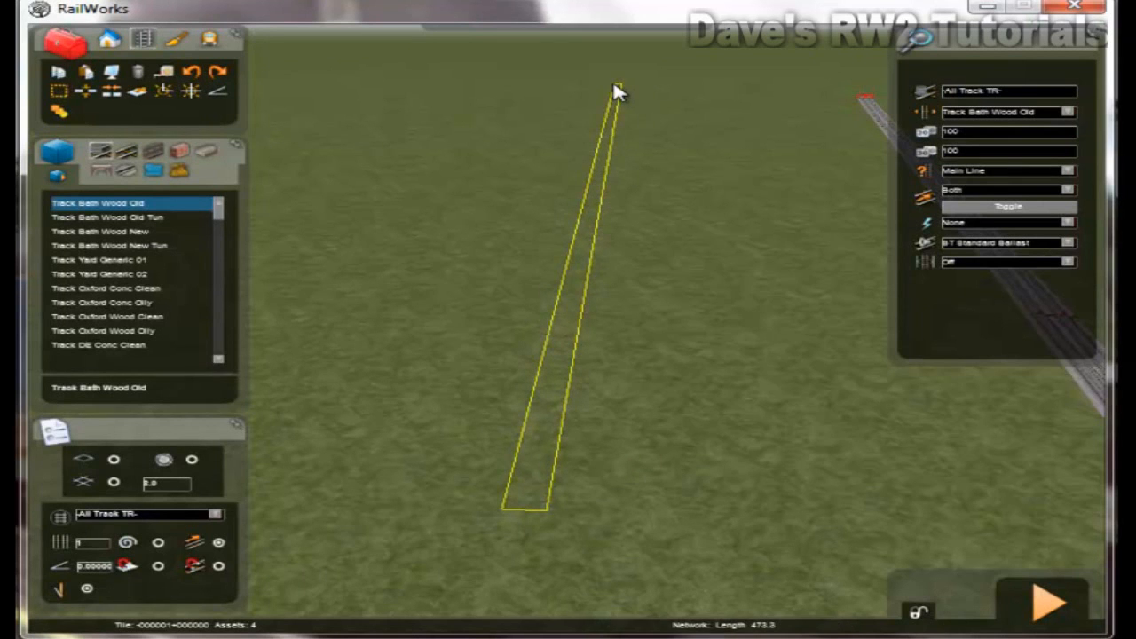
left_click(613, 83)
key("Up")
right_click(559, 414)
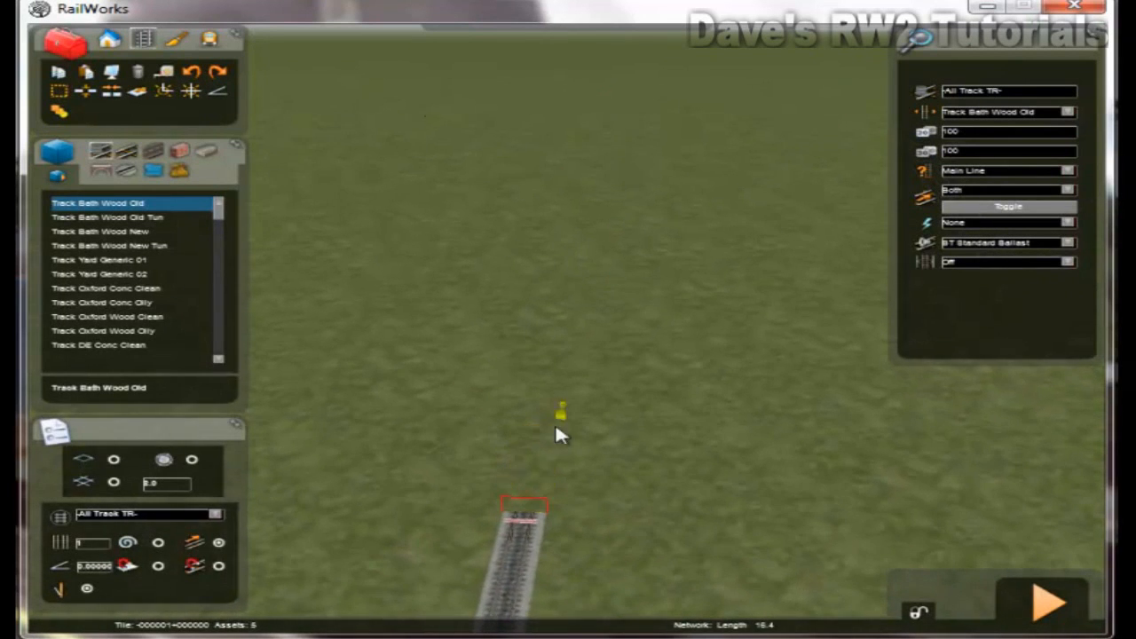
- Extend the wooden-sleeper track straight ahead from its far end with another section about 371 m long
left_click(532, 504)
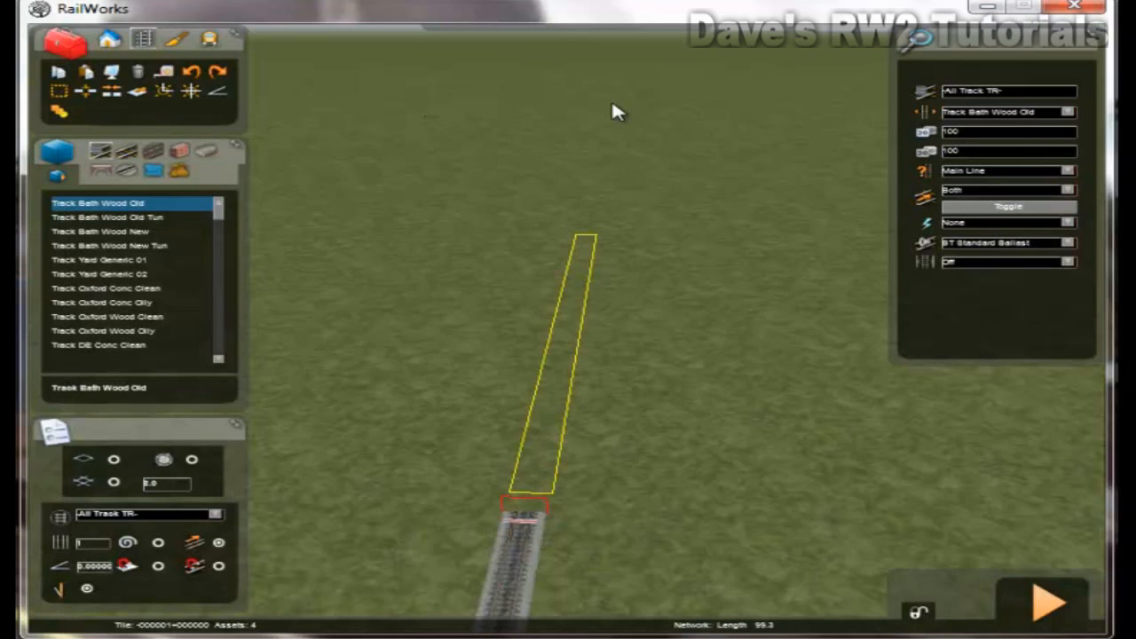
right_click(561, 414)
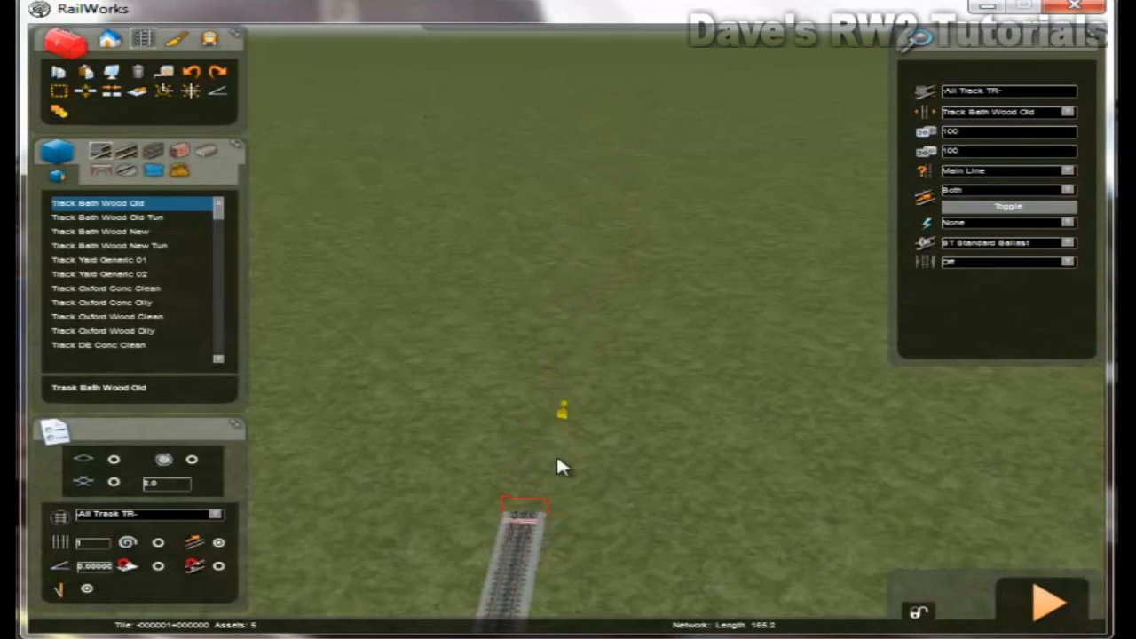
left_click_drag(533, 500, 634, 105)
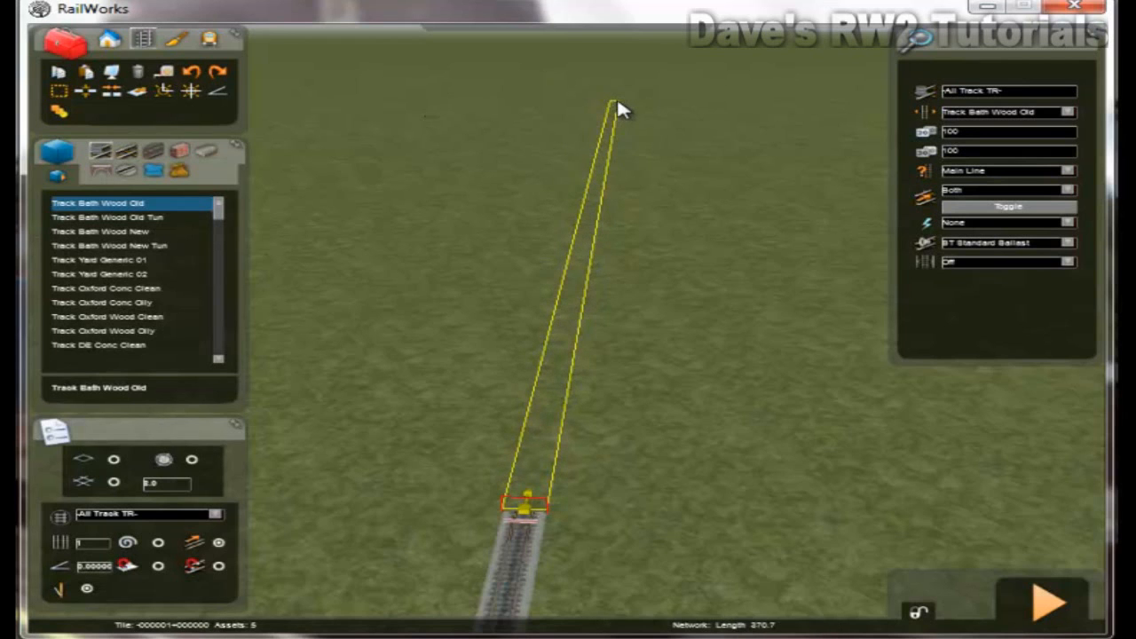
left_click(617, 100)
key("Up")
right_click(604, 236)
- Split the new single Track Bath Wood Old line partway along its length
mouse_move(737, 363)
right_mouse_down()
mouse_move(752, 364)
mouse_move(735, 361)
right_mouse_up()
key("Up")
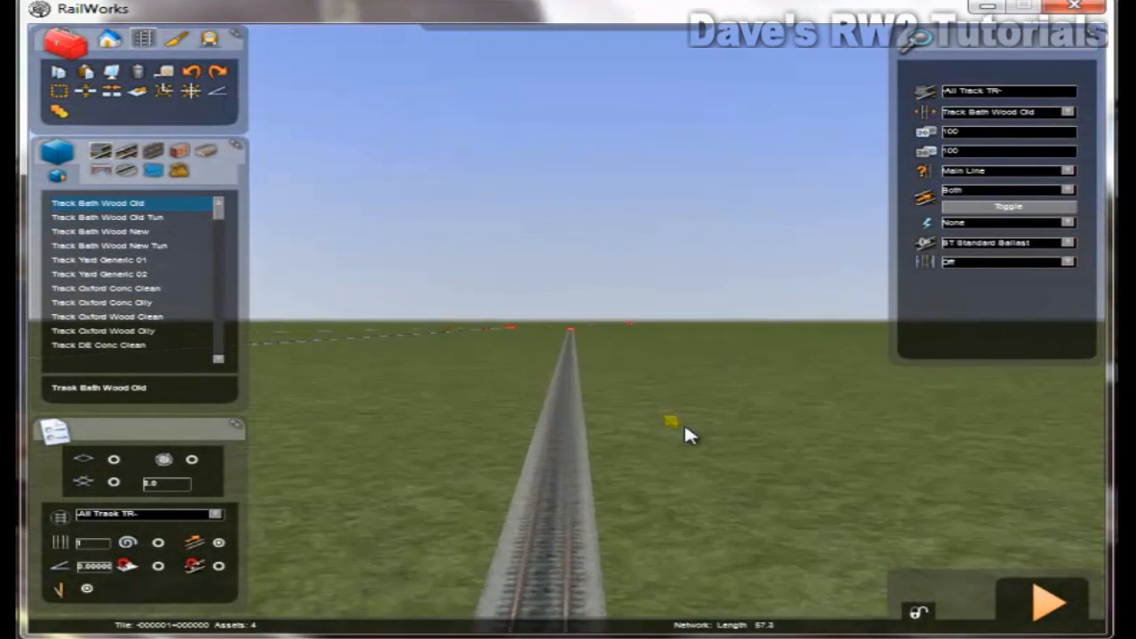
right_click_drag(765, 420, 854, 413)
key("Down")
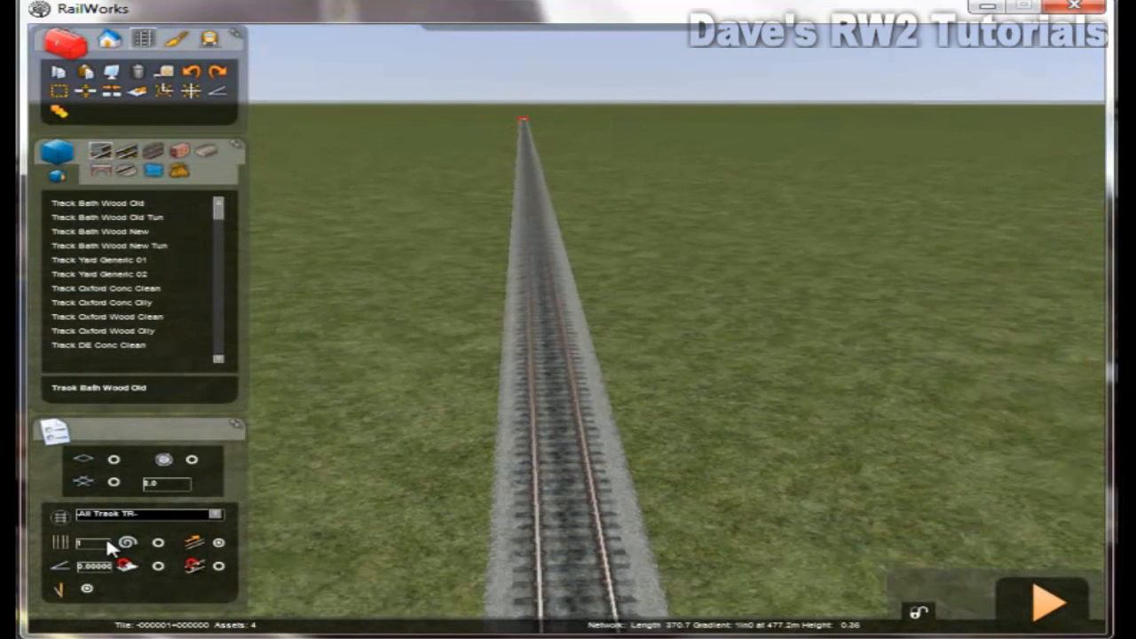
left_click(85, 90)
left_click(551, 454)
left_click(551, 440)
mouse_move(722, 468)
right_mouse_down()
mouse_move(714, 464)
mouse_move(726, 470)
right_mouse_up()
key("Down")
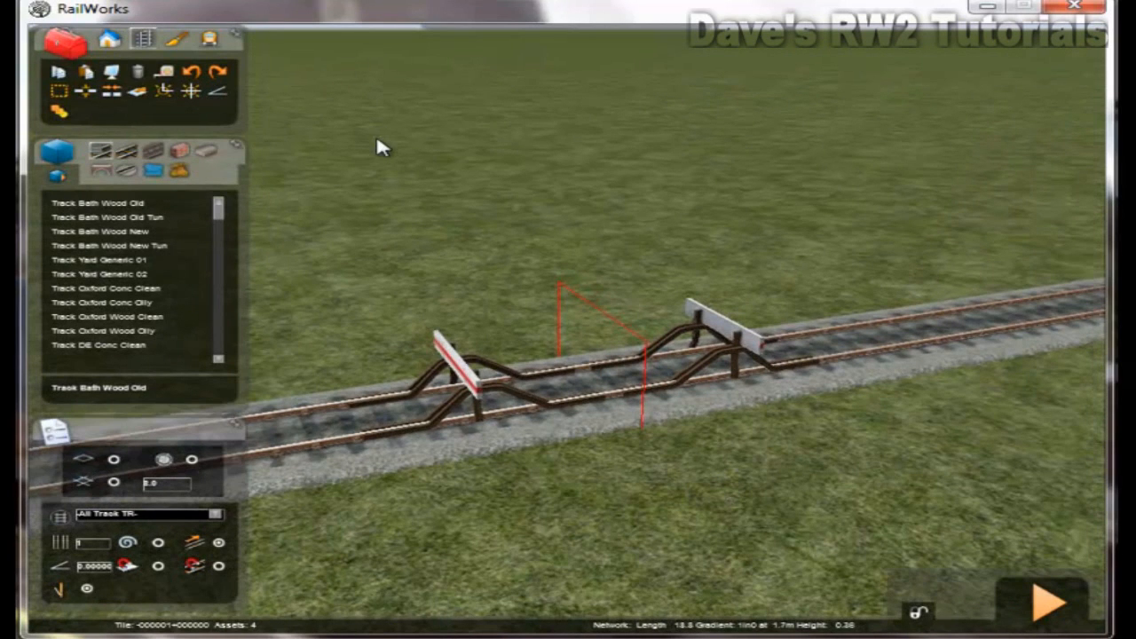
- Weld the two split track ends back together at the facing buffer stops
left_click(164, 92)
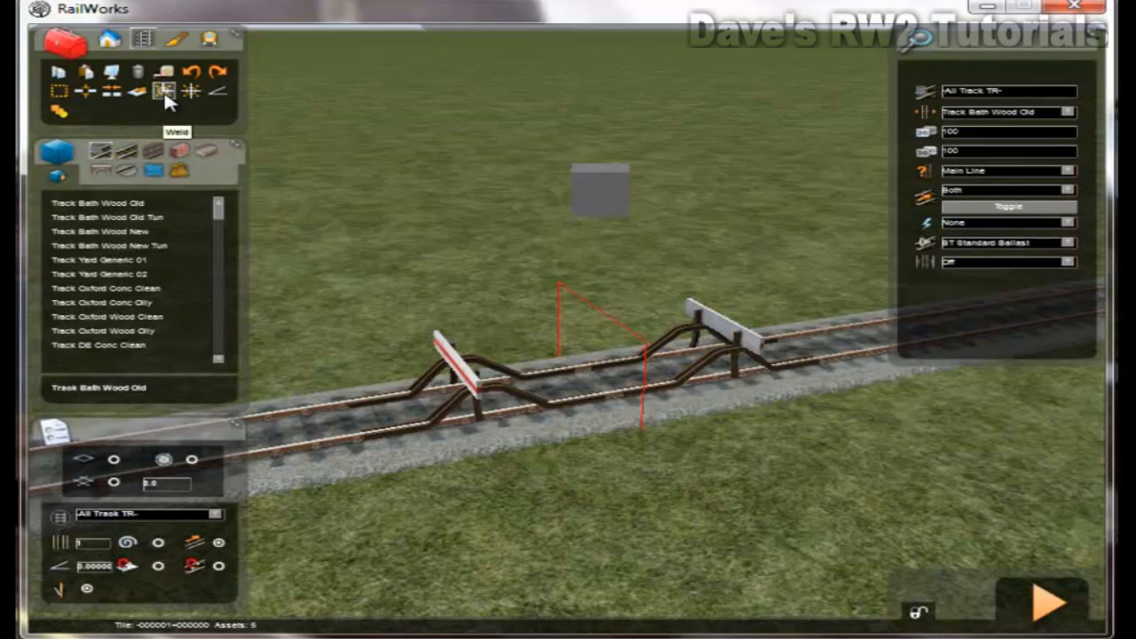
left_click(595, 193)
right_click(596, 192)
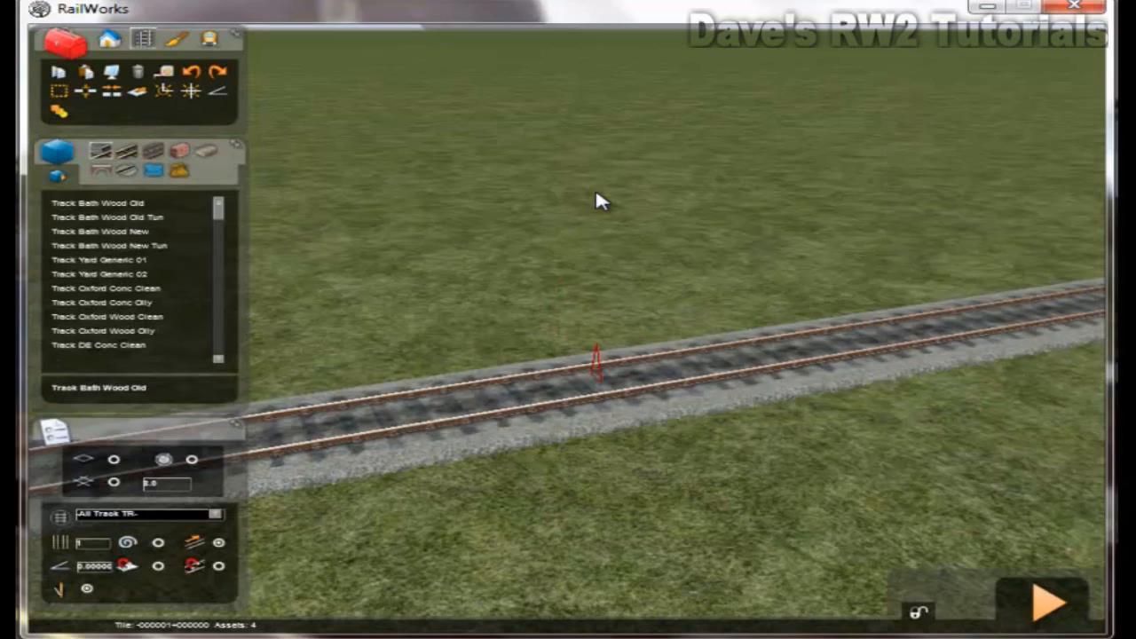
- Lay a separate straight single track of Track Bath Wood Old on the open ground beside the welded line
key("Up")
key("Up")
right_click_drag(669, 499, 670, 500)
right_click_drag(666, 499, 683, 433)
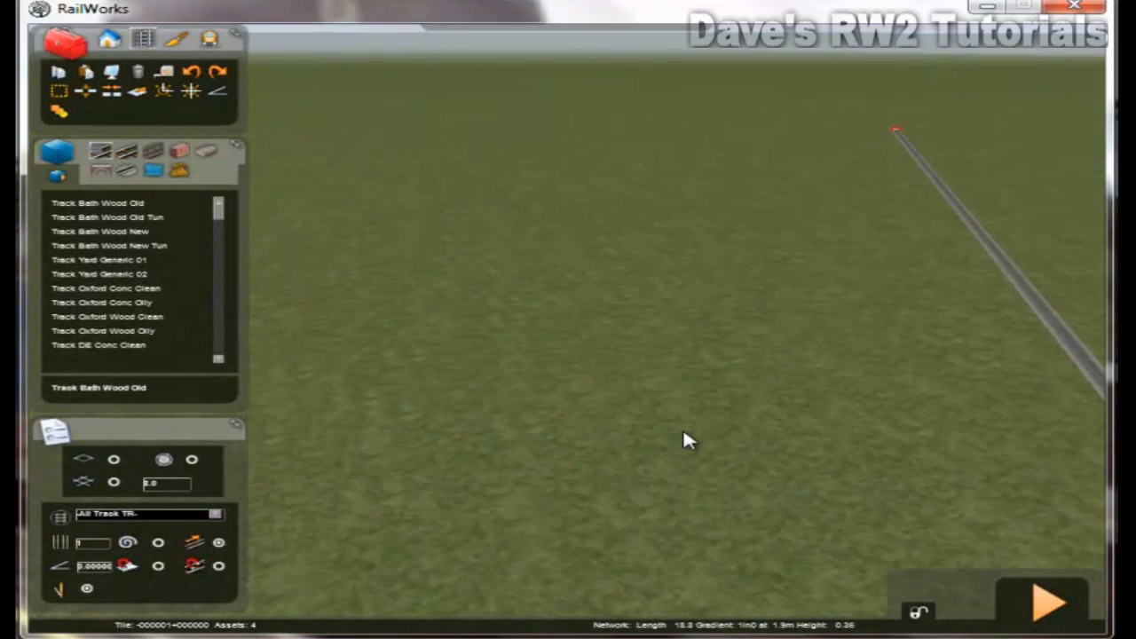
left_click(132, 277)
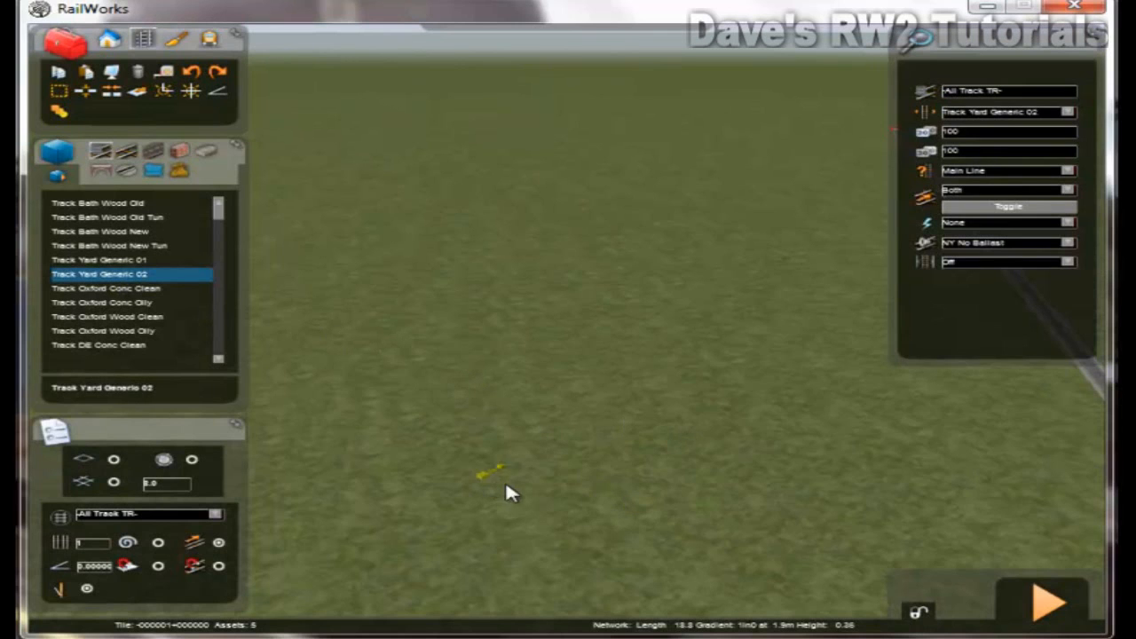
left_click(149, 204)
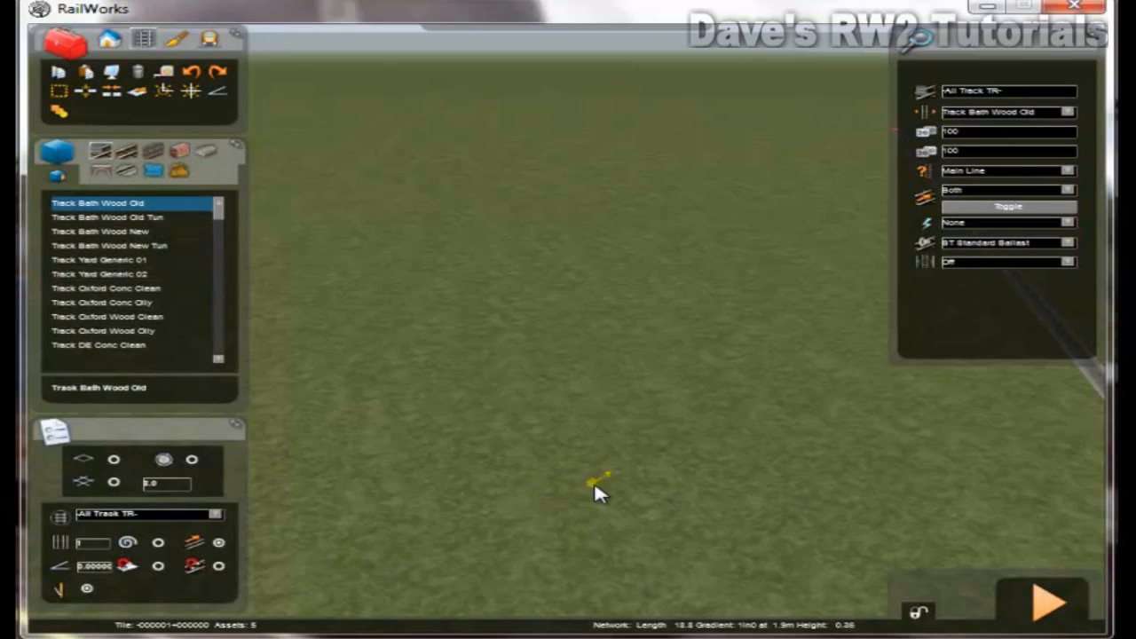
mouse_move(621, 476)
left_mouse_down()
mouse_move(527, 246)
mouse_move(613, 164)
left_mouse_up()
left_click(623, 162)
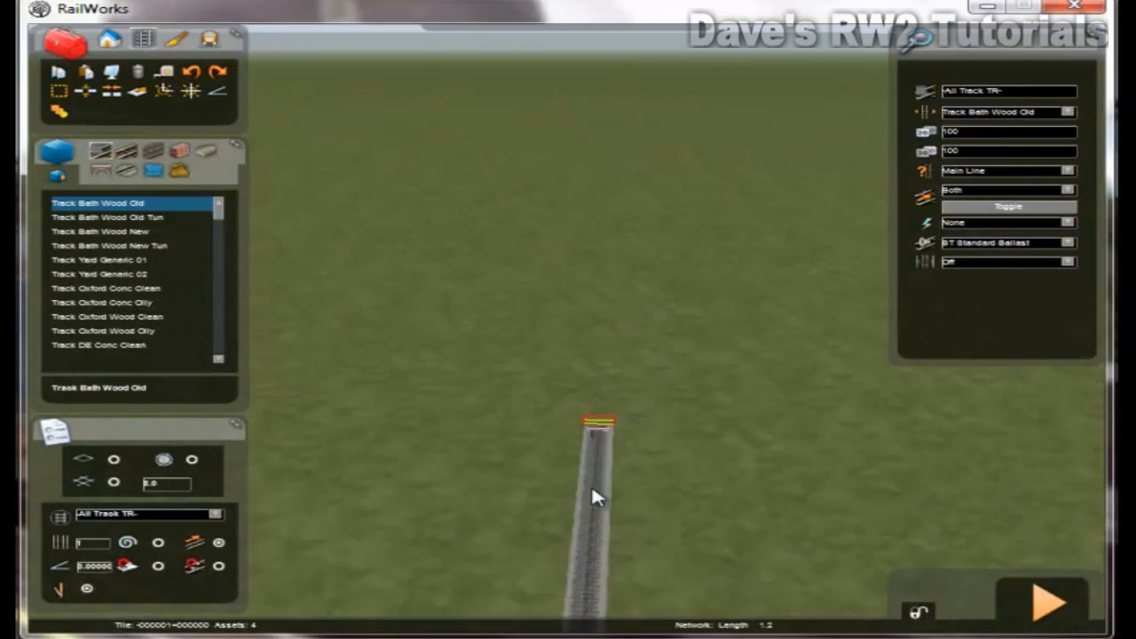
- Lay a detached Track Oxford Conc Oily section about 253 m long beyond the end of the Bath Wood Old track
left_click(135, 233)
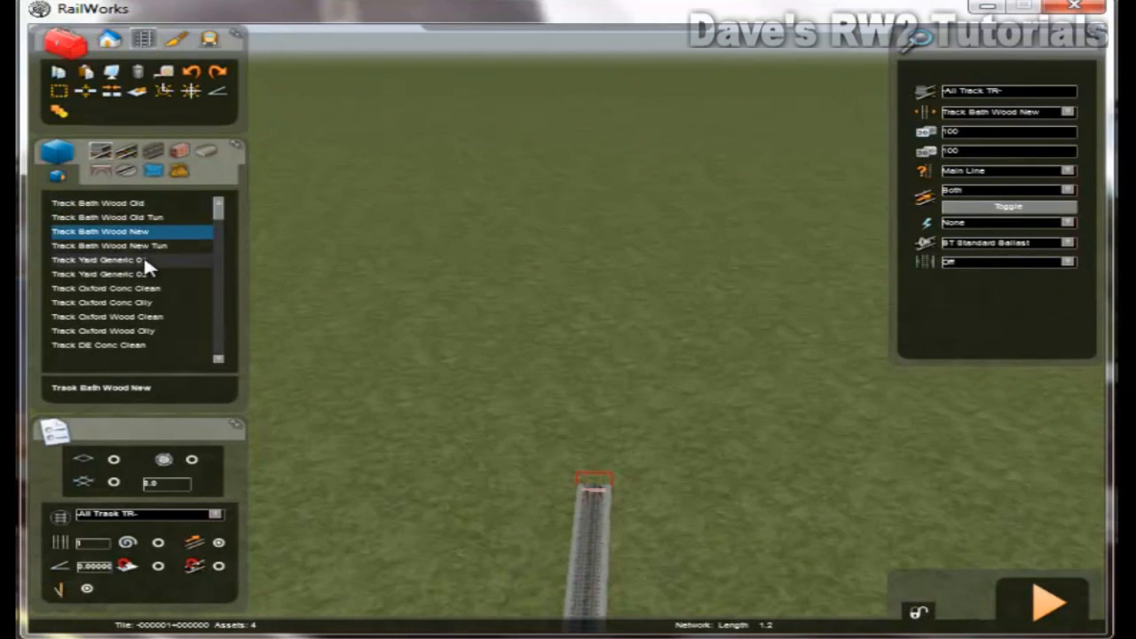
left_click(161, 306)
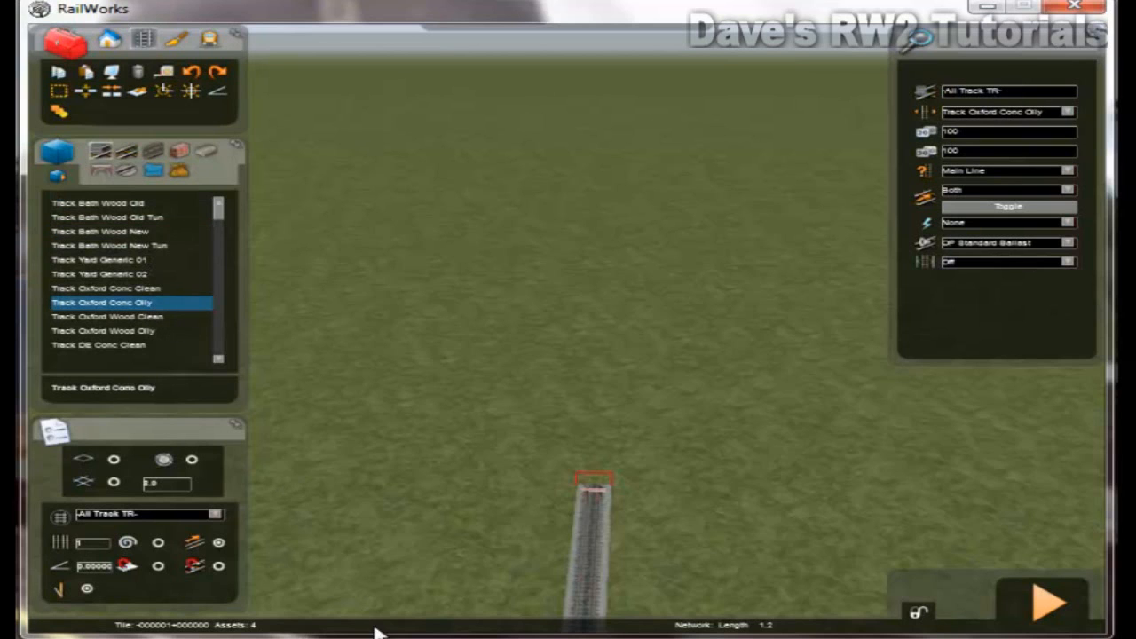
mouse_move(709, 572)
left_mouse_down()
mouse_move(633, 198)
mouse_move(641, 173)
left_mouse_up()
left_click_drag(573, 371, 511, 393)
right_click_drag(691, 379, 700, 386)
key("Up")
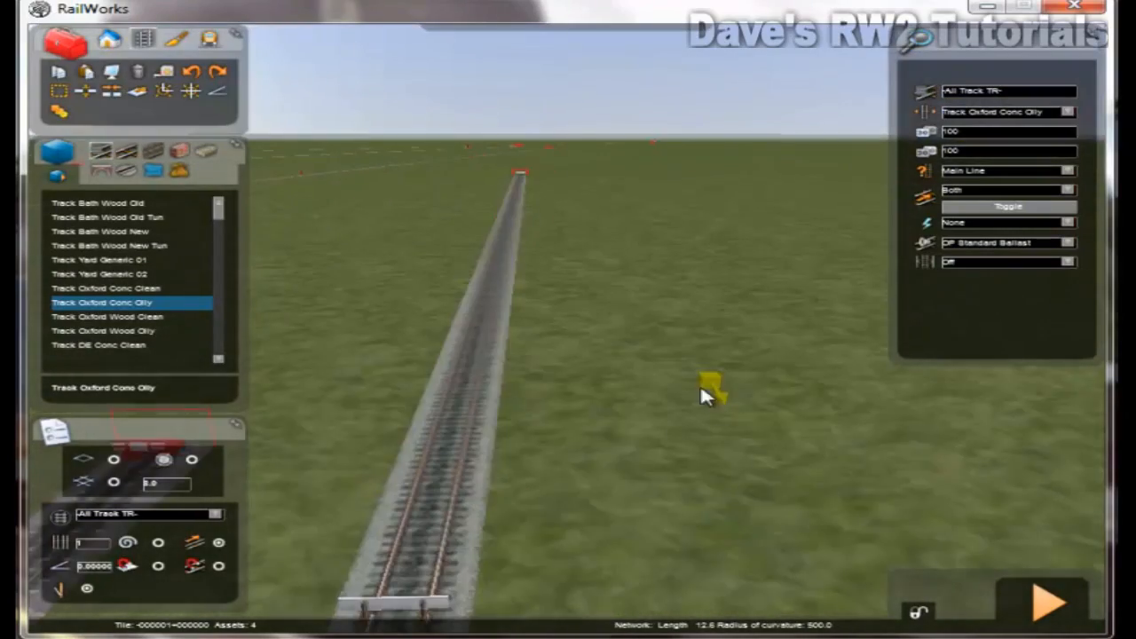
right_click(798, 403)
- Join the detached Oxford Conc Oily section to the end of the Bath Wood Old track
right_click_drag(777, 418, 837, 404)
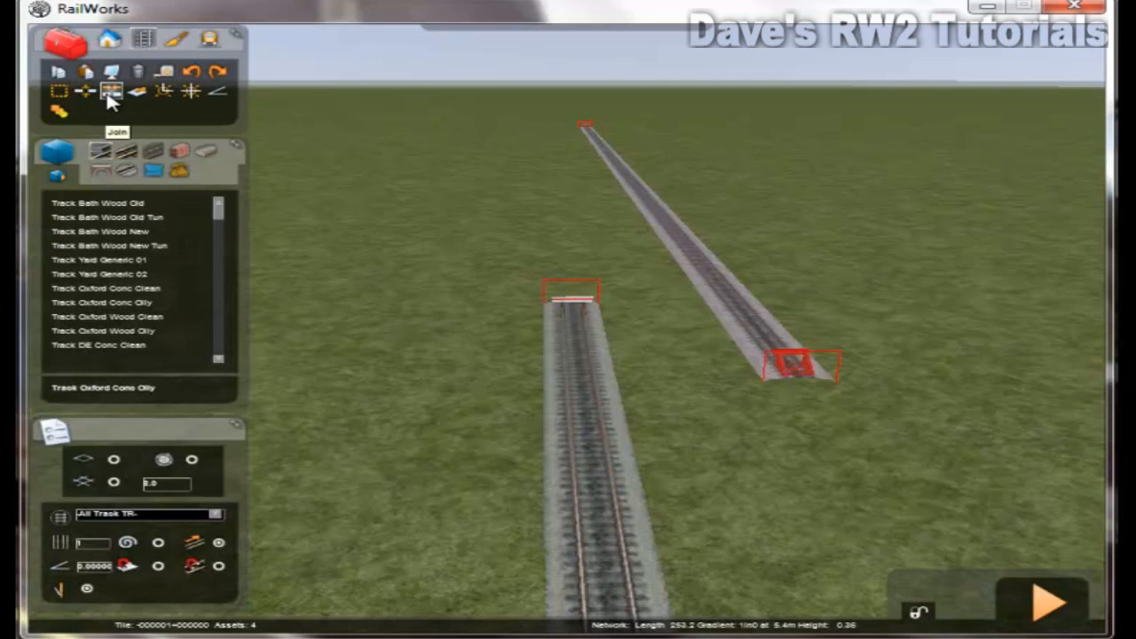
left_click(717, 268)
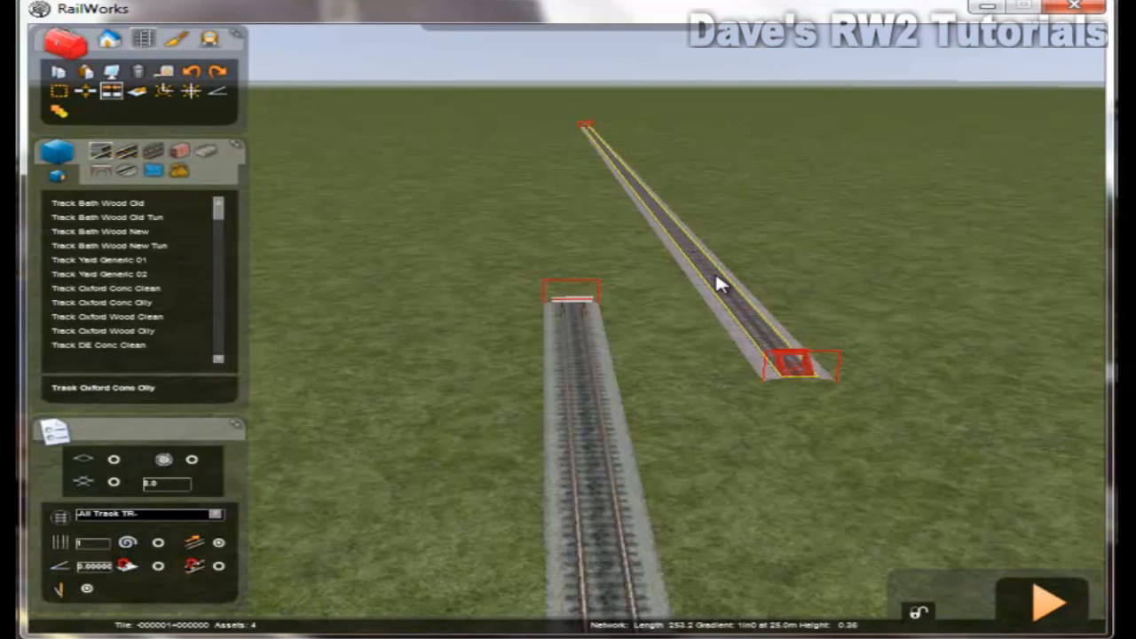
left_click(715, 271)
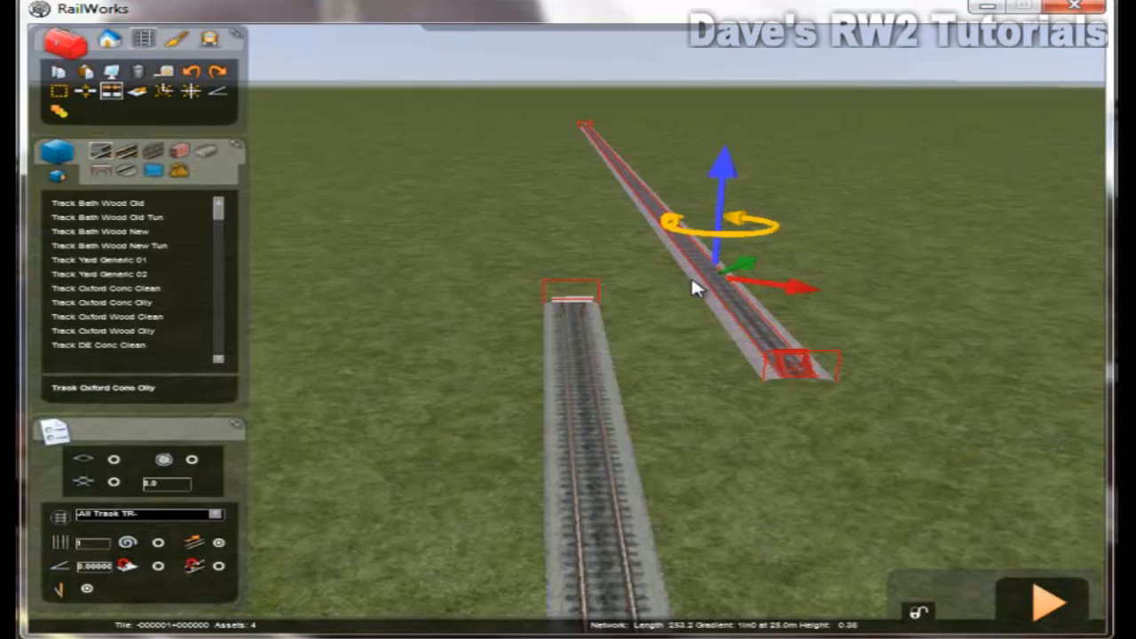
left_click(573, 313)
left_click(772, 312)
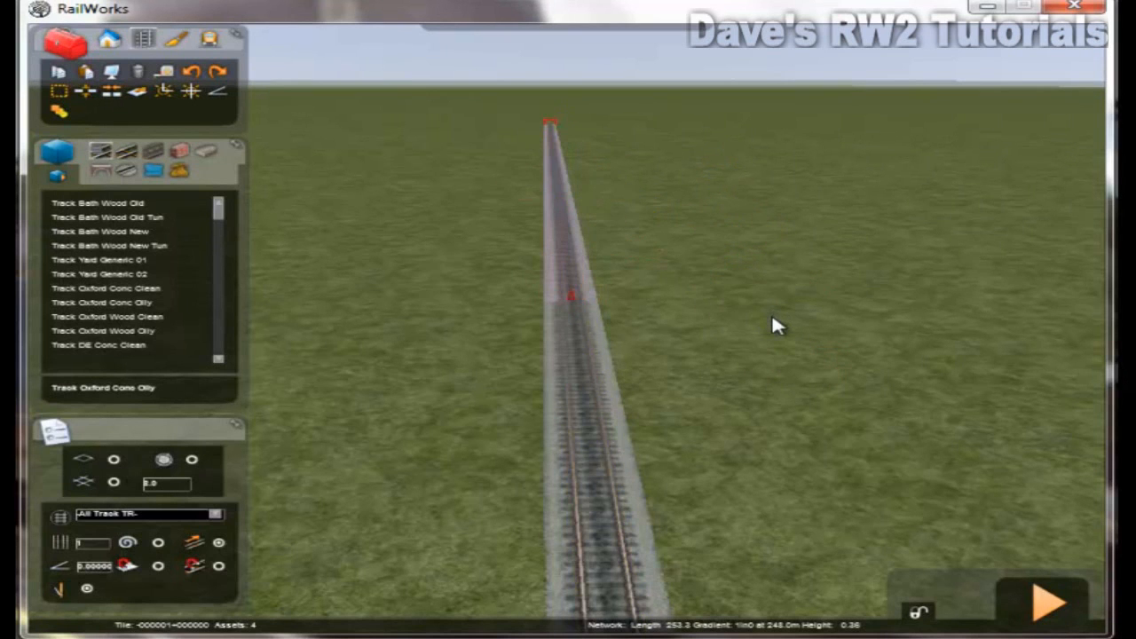
- Apply the Blend tool at the joint between the Bath Wood Old and Oxford Conc Oily tracks
mouse_move(764, 361)
right_mouse_down()
mouse_move(789, 397)
mouse_move(763, 363)
right_mouse_up()
key("Up")
key("Down")
key("Down")
key("Down")
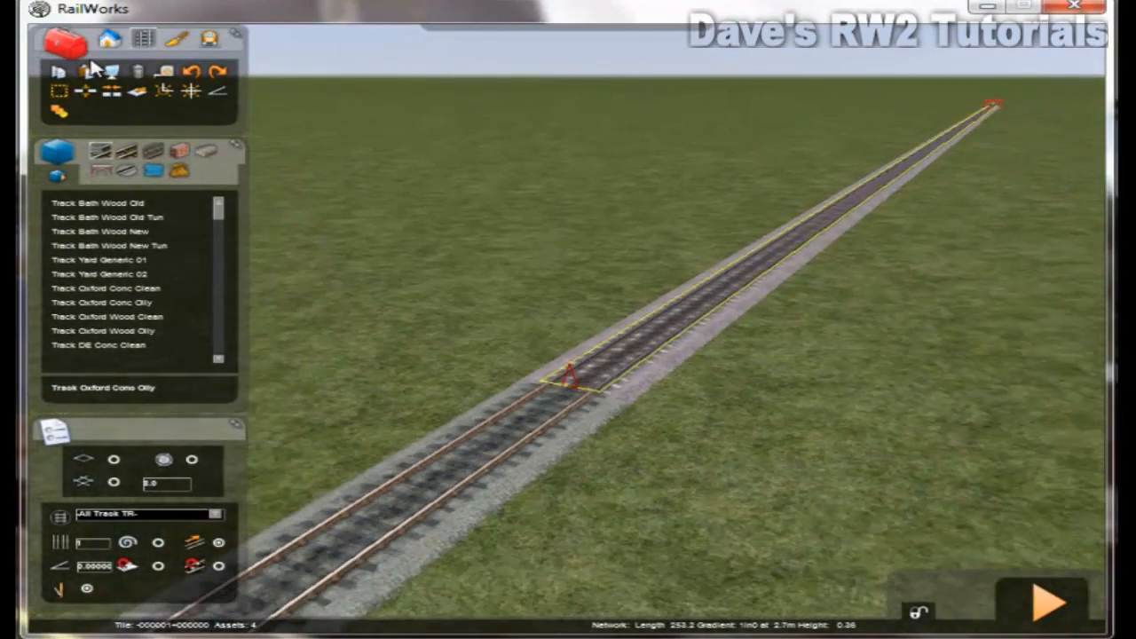
right_click_drag(494, 205, 487, 204)
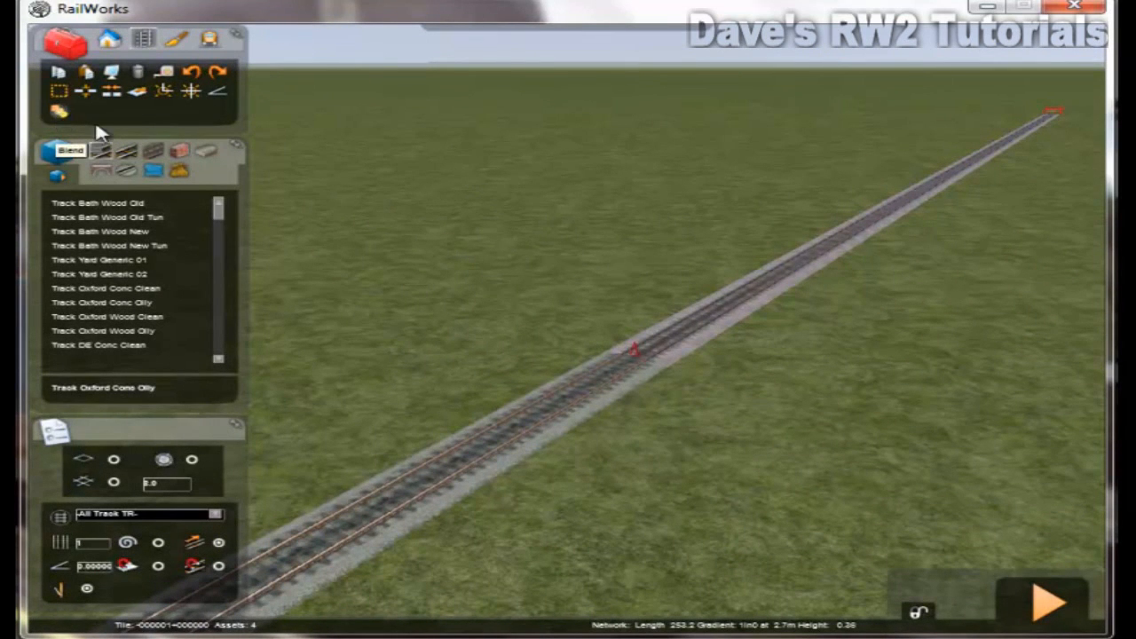
left_click(660, 336)
- Examine the joined track along the Oxford Conc Oily section, checking its rails, sleepers and ballast
right_click_drag(895, 443, 898, 442)
key("Up")
key("Up")
key("Up")
key("Up")
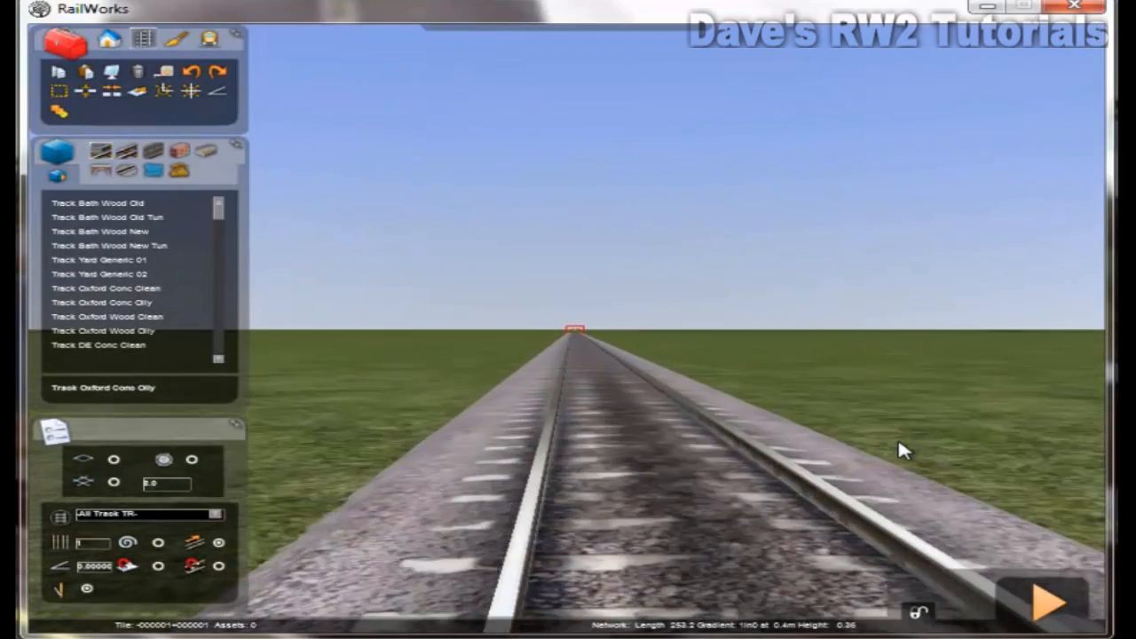
key("Up")
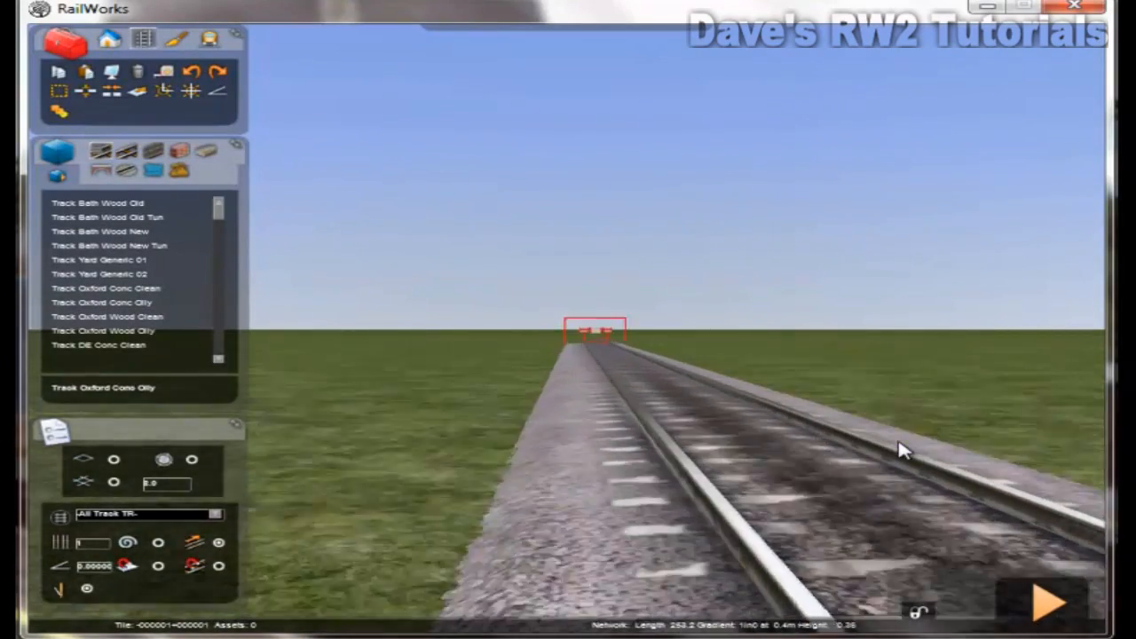
key("Up")
mouse_move(899, 442)
right_mouse_down()
mouse_move(925, 416)
mouse_move(897, 441)
right_mouse_up()
key("Left")
key("Left")
key("Up")
key("Left")
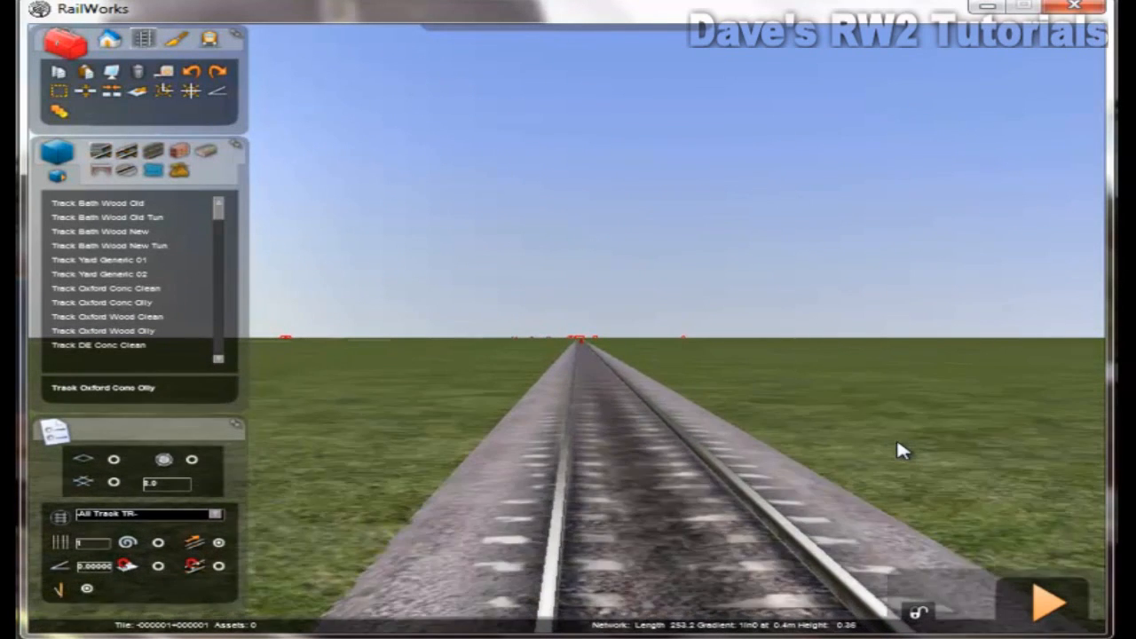
key("Left")
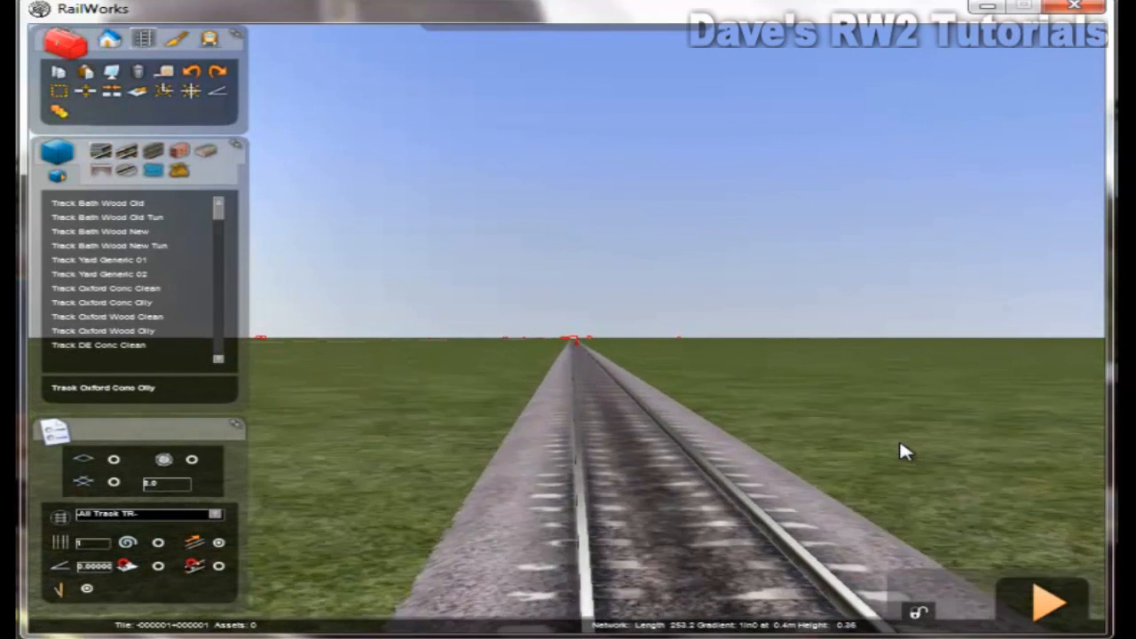
- Inspect the joined single track past the blended joint, from rail level and from above, as far as its open end
key("Left")
key("Up")
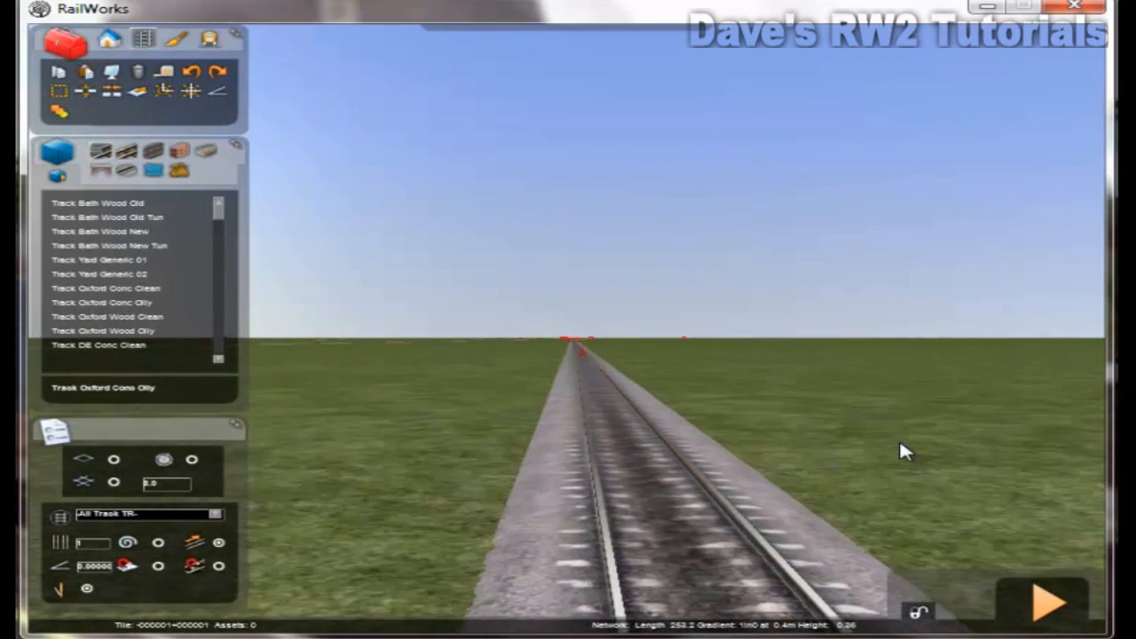
key("Left")
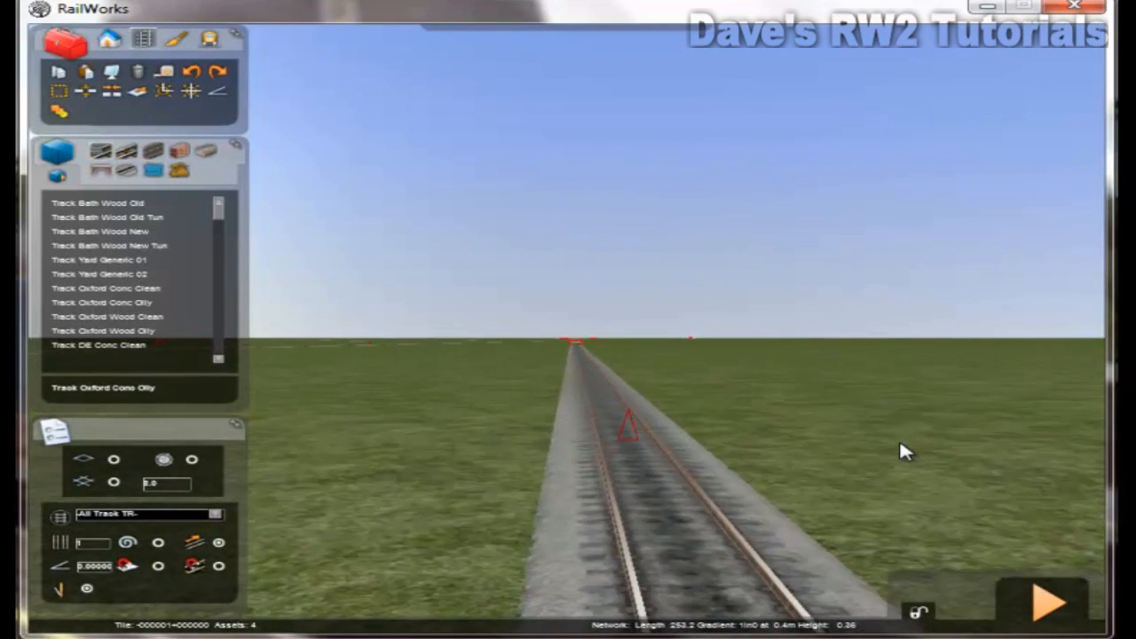
key("Right")
right_click_drag(900, 443, 1064, 448)
key("Down")
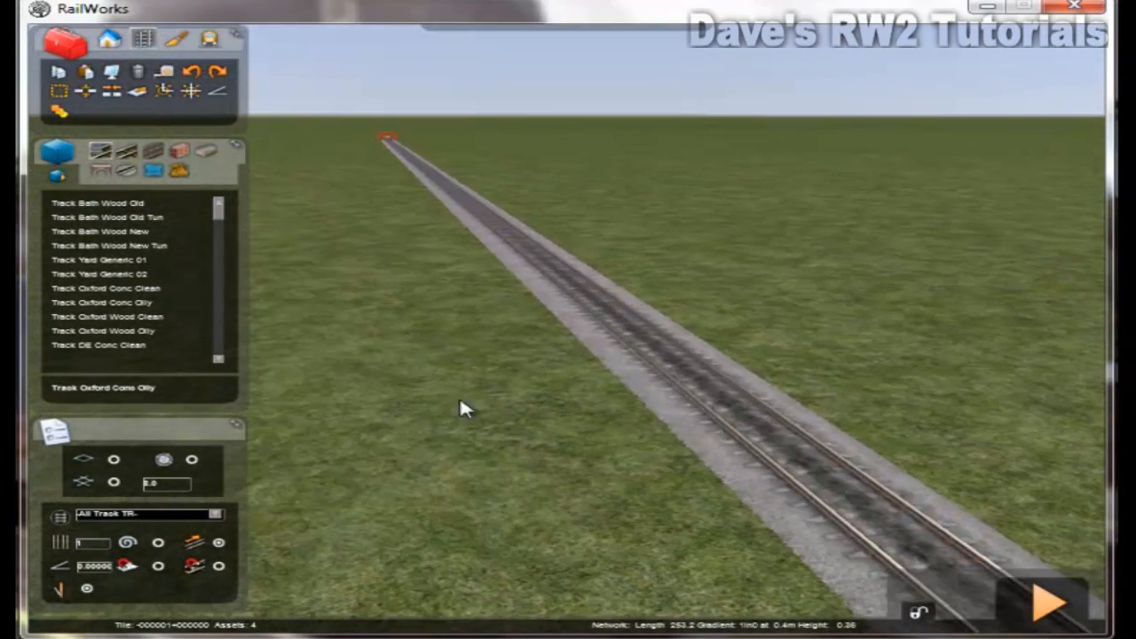
right_click_drag(476, 479, 443, 456)
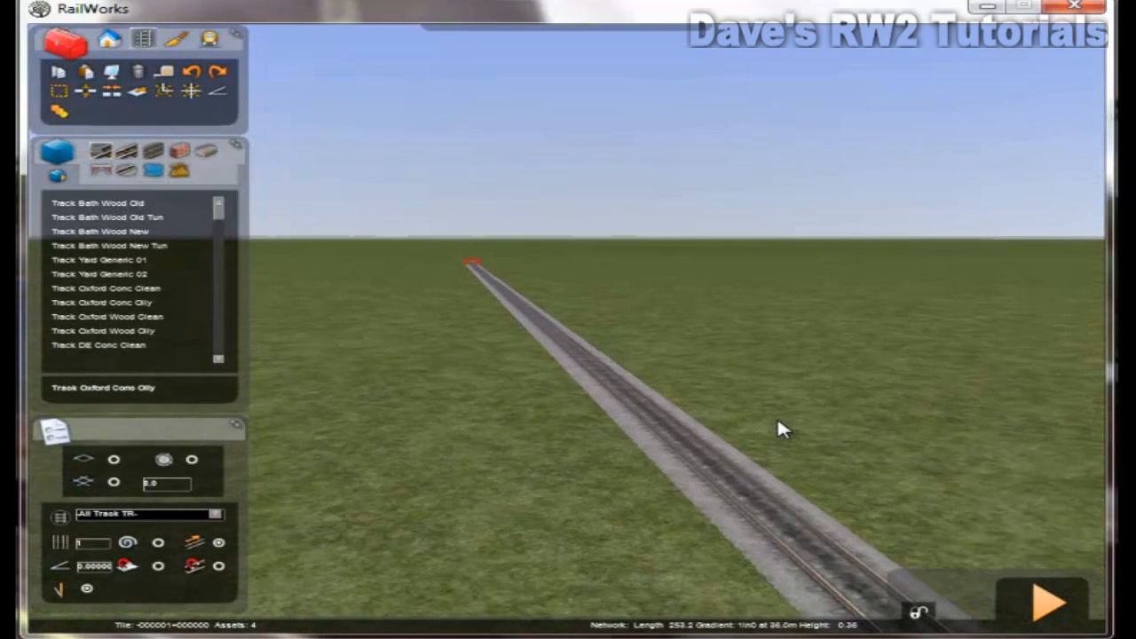
right_click_drag(778, 420, 780, 420)
right_click_drag(499, 435, 506, 435)
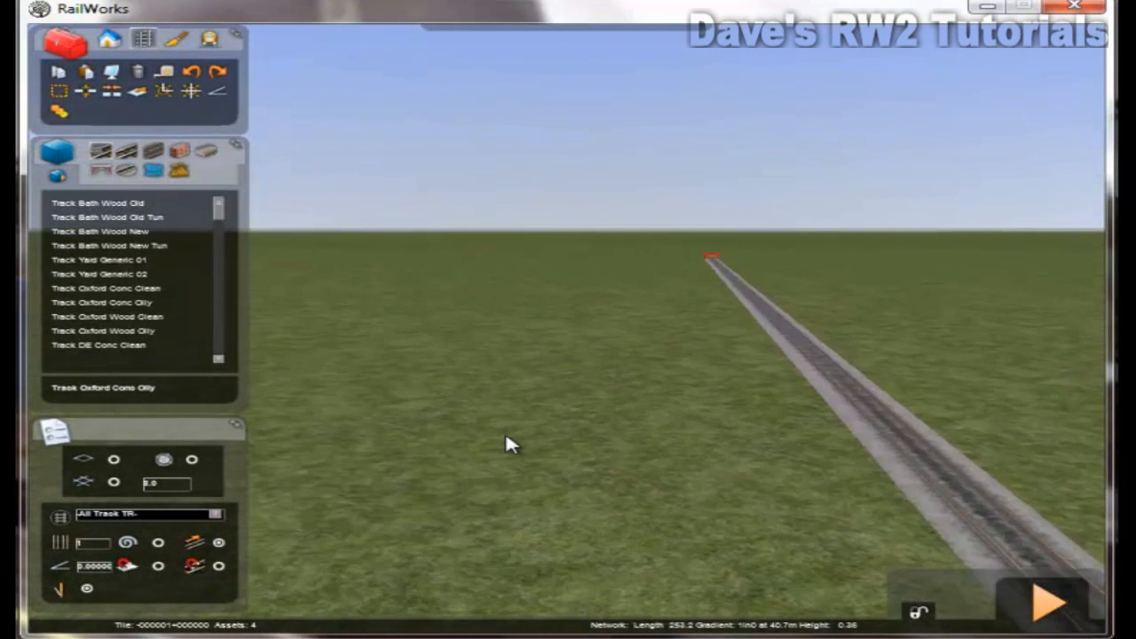
key("Right")
mouse_move(368, 475)
right_mouse_down()
mouse_move(380, 475)
mouse_move(369, 476)
right_mouse_up()
right_click_drag(853, 500, 535, 521)
key("Up")
key("Down")
key("Down")
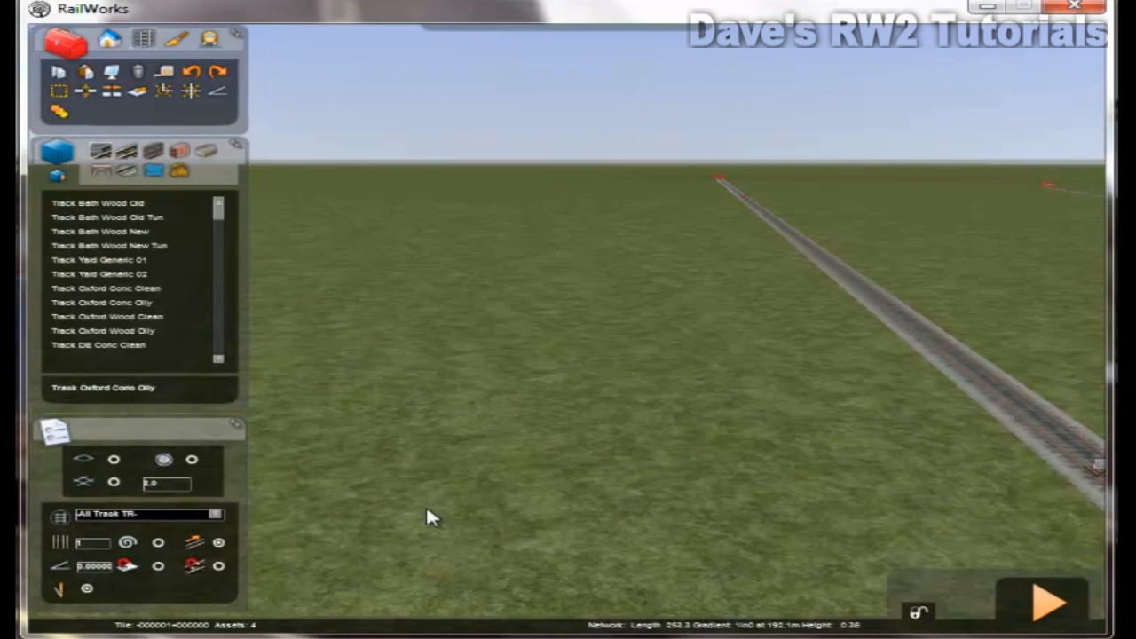
right_click_drag(411, 478, 387, 471)
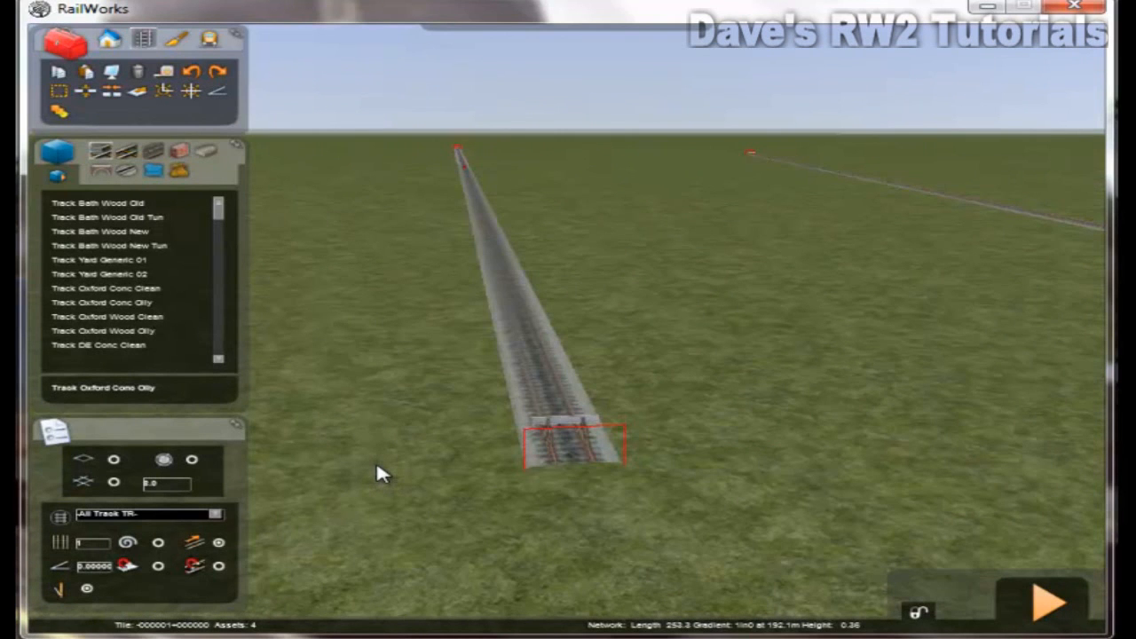
right_click_drag(375, 460, 378, 462)
- Survey the wider track layout from a high viewpoint, covering the long line with its junction points and the separate line beside it
key("Down")
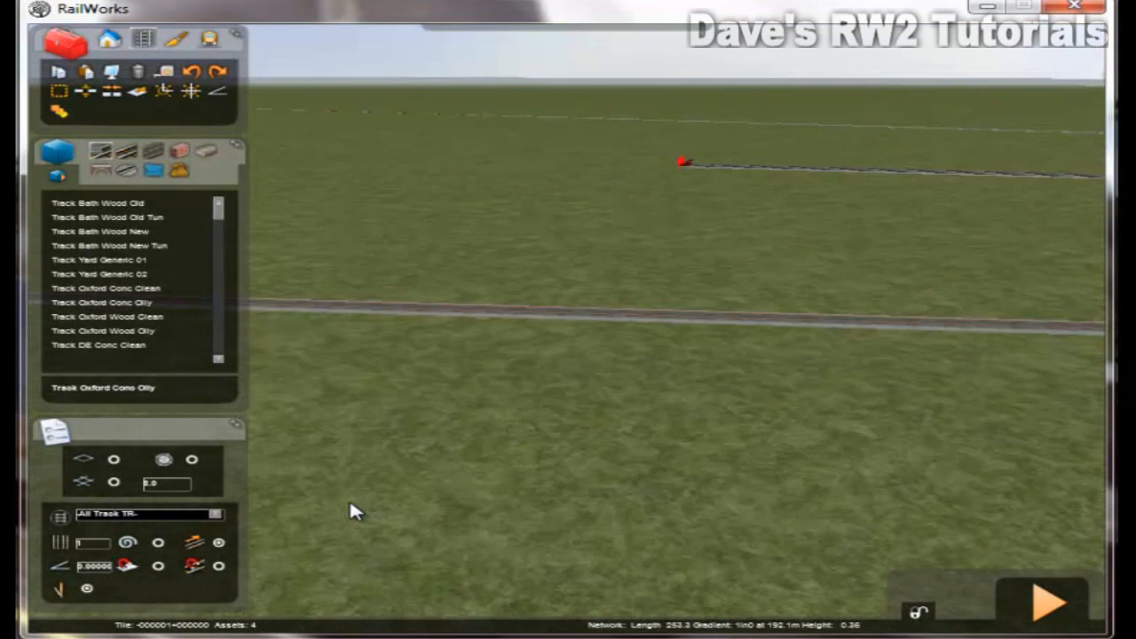
right_click_drag(350, 502, 552, 525)
key("Up")
key("Up")
key("Down")
right_click_drag(698, 488, 723, 491)
key("Up")
key("Up")
key("Up")
key("Down")
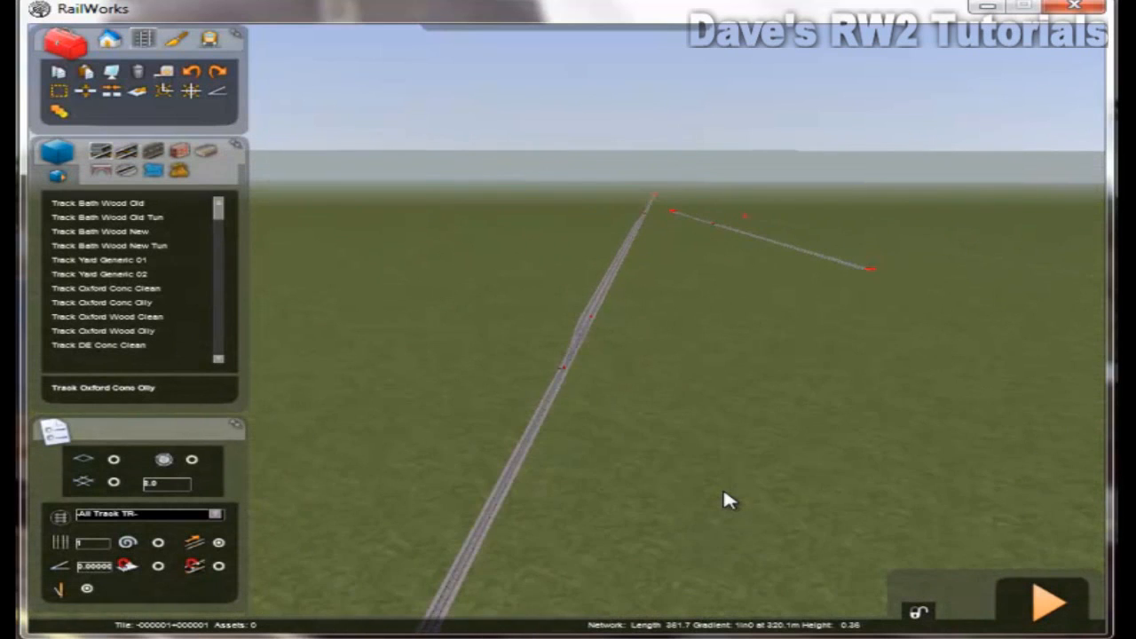
key("Left")
right_click_drag(373, 462, 378, 461)
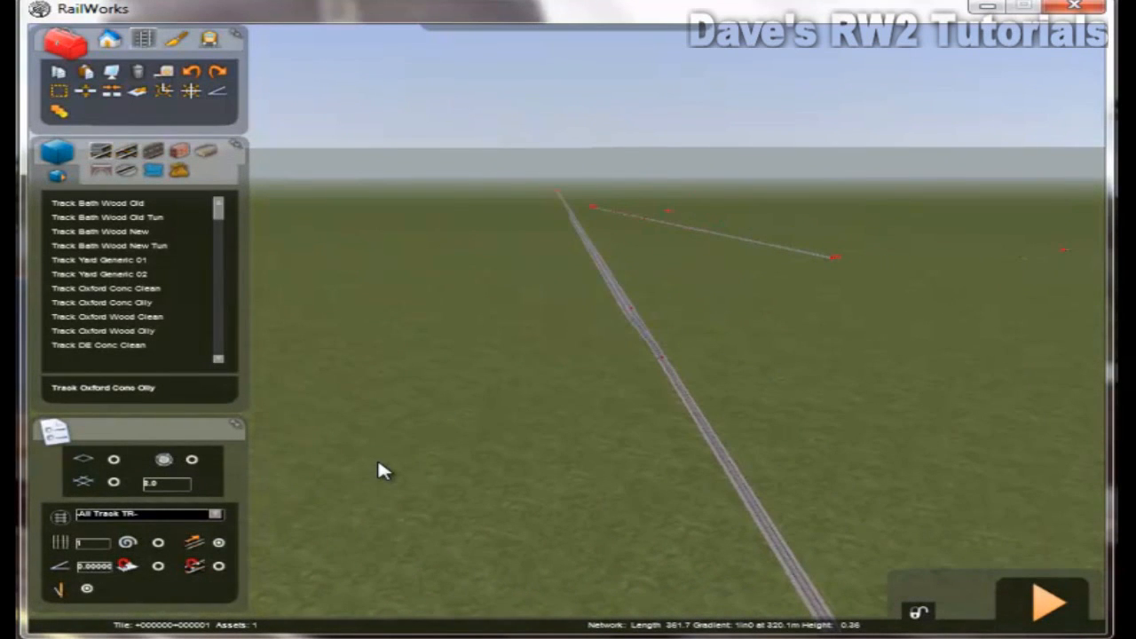